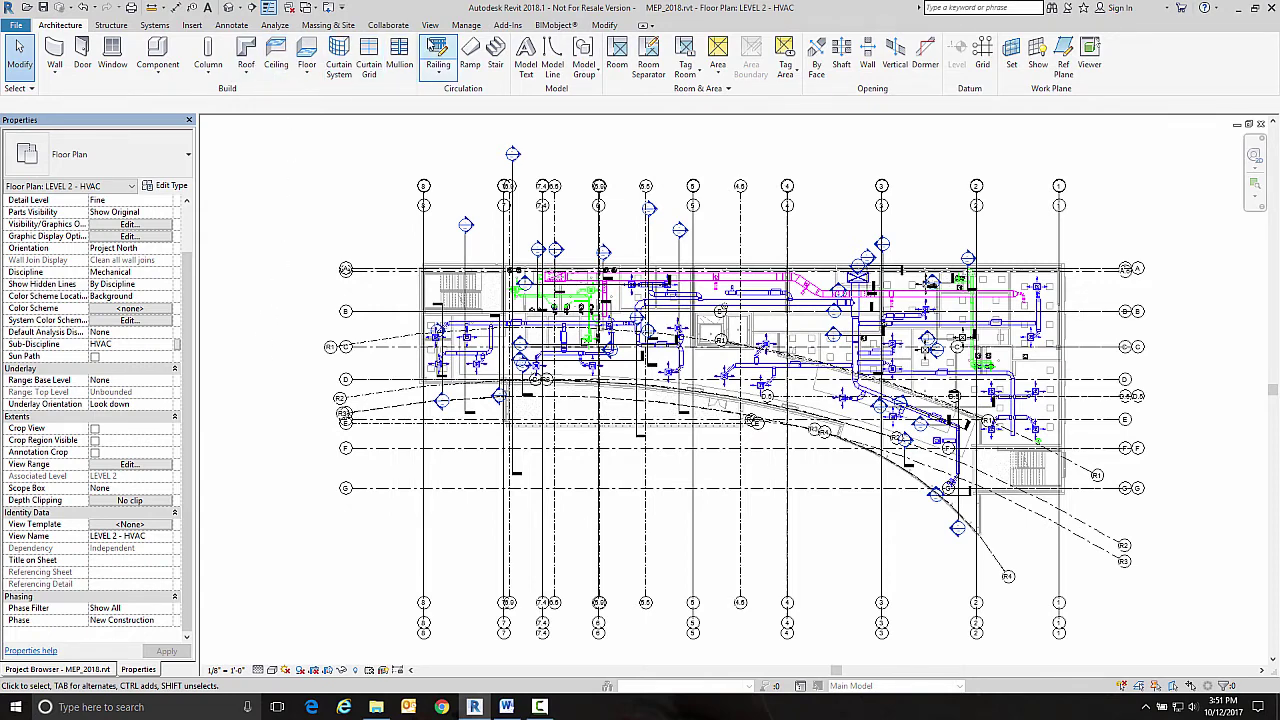
# Cut Section 56 vertically through the LEVEL 2 - HVAC plan, narrowing its view depth to about 19'
pyautogui.click(430, 25)
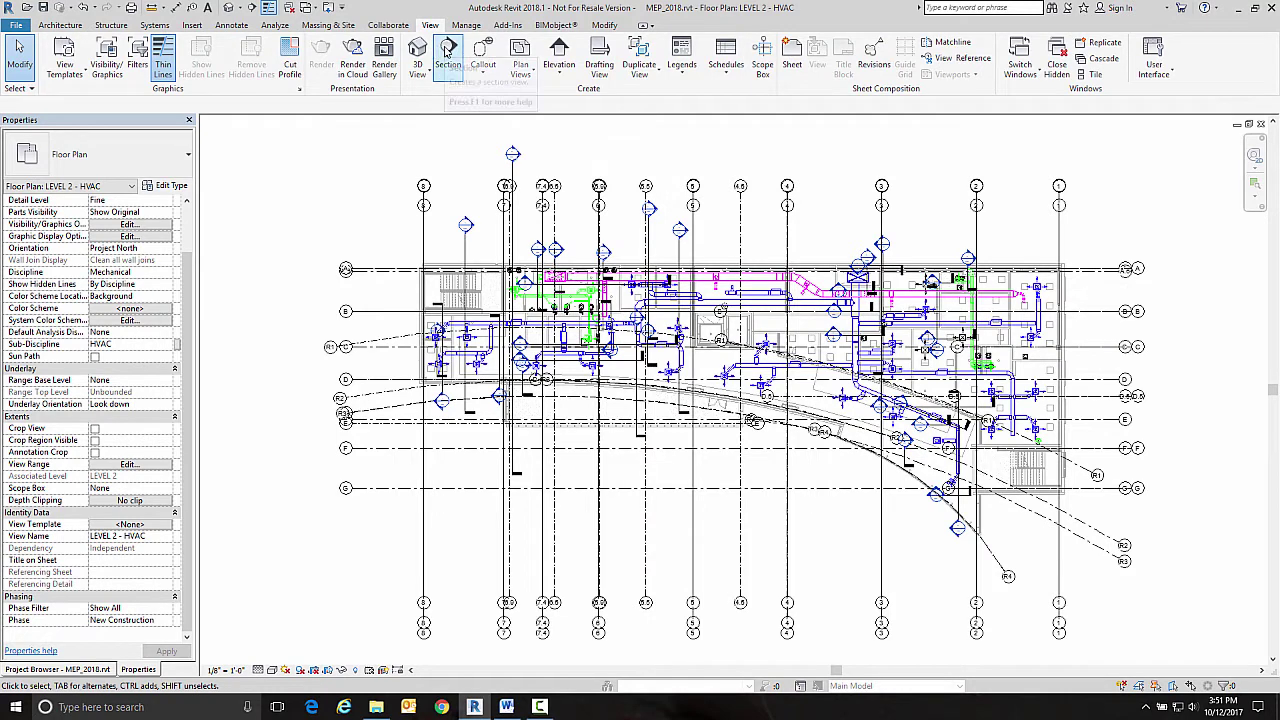
pyautogui.click(447, 52)
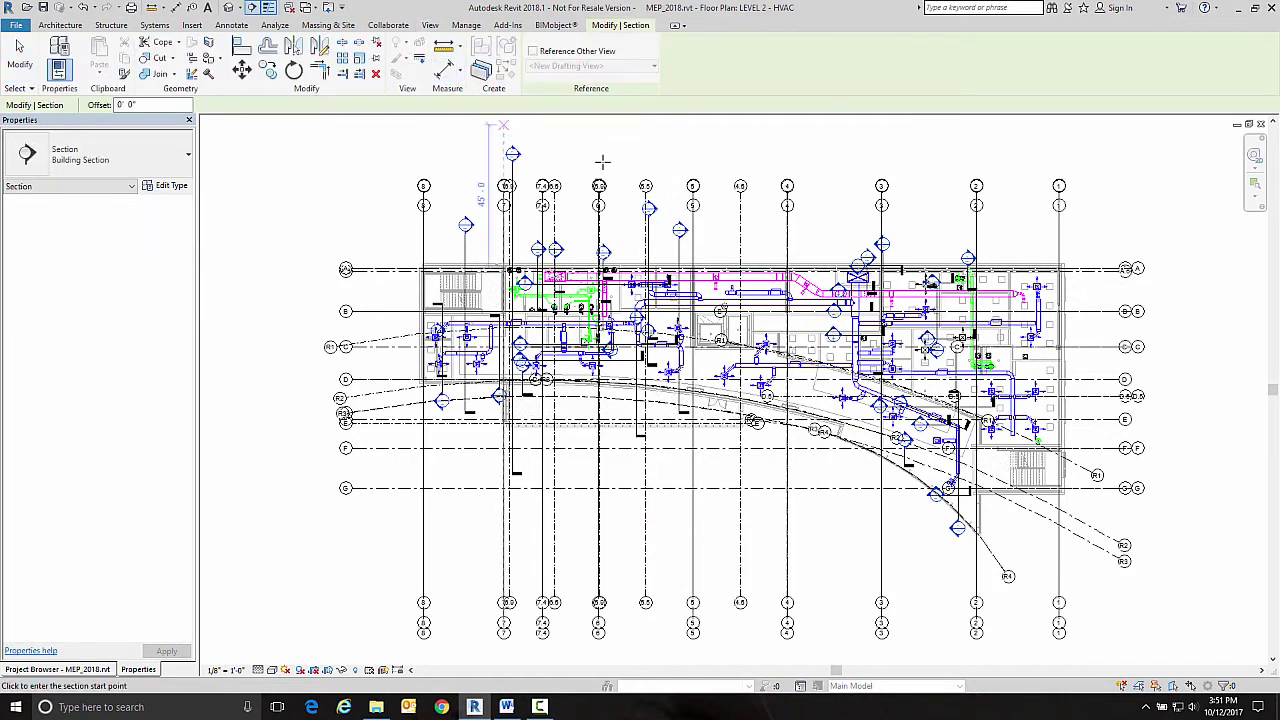
pyautogui.click(811, 230)
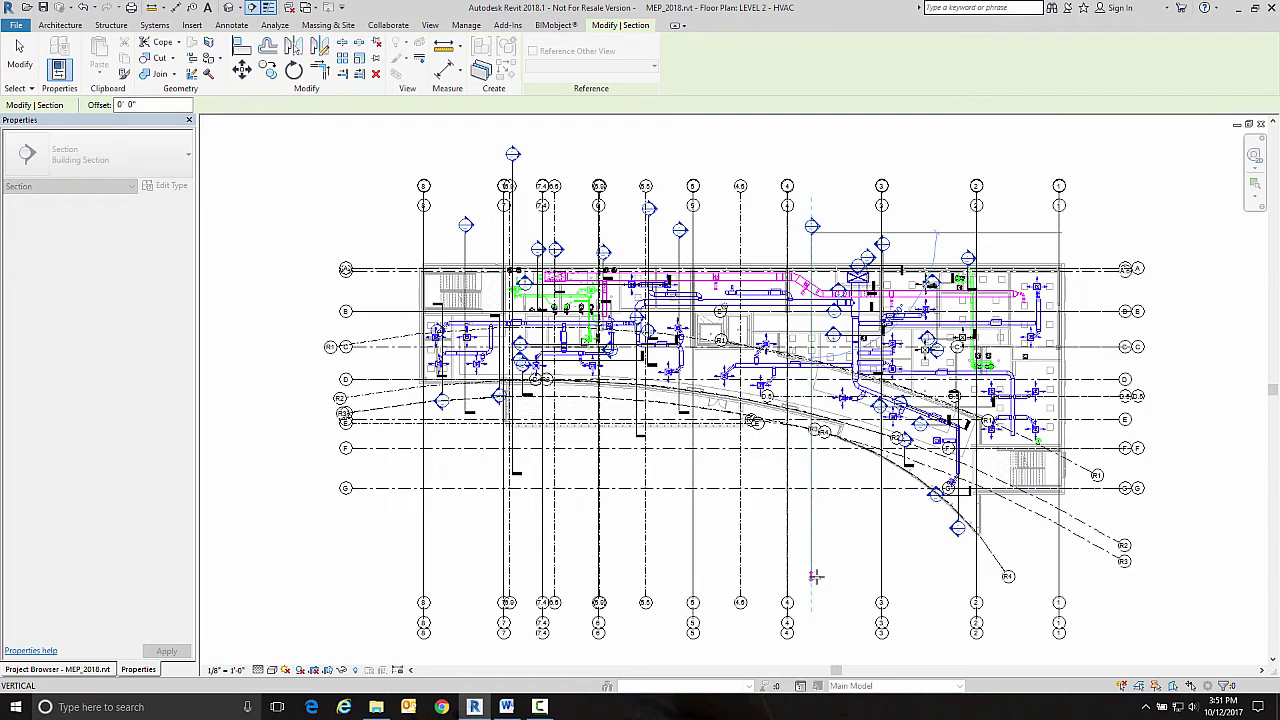
pyautogui.click(815, 576)
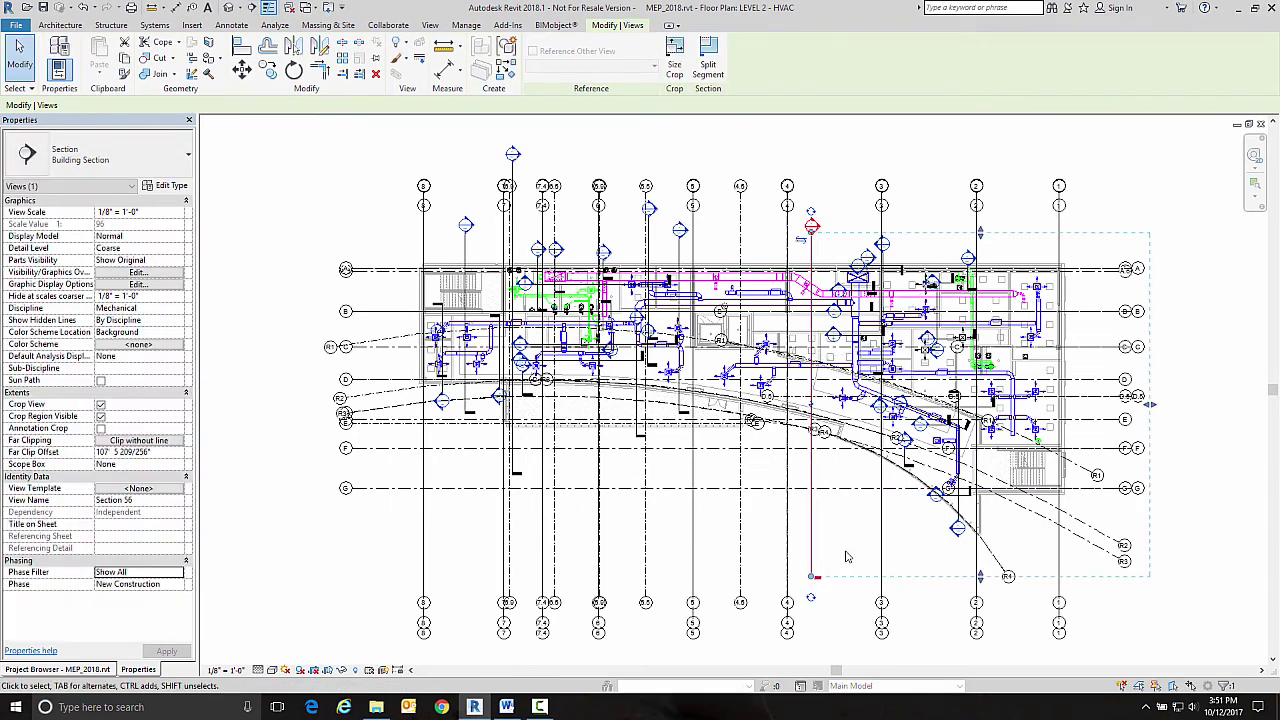
pyautogui.moveTo(1152, 405); pyautogui.dragTo(872, 405)
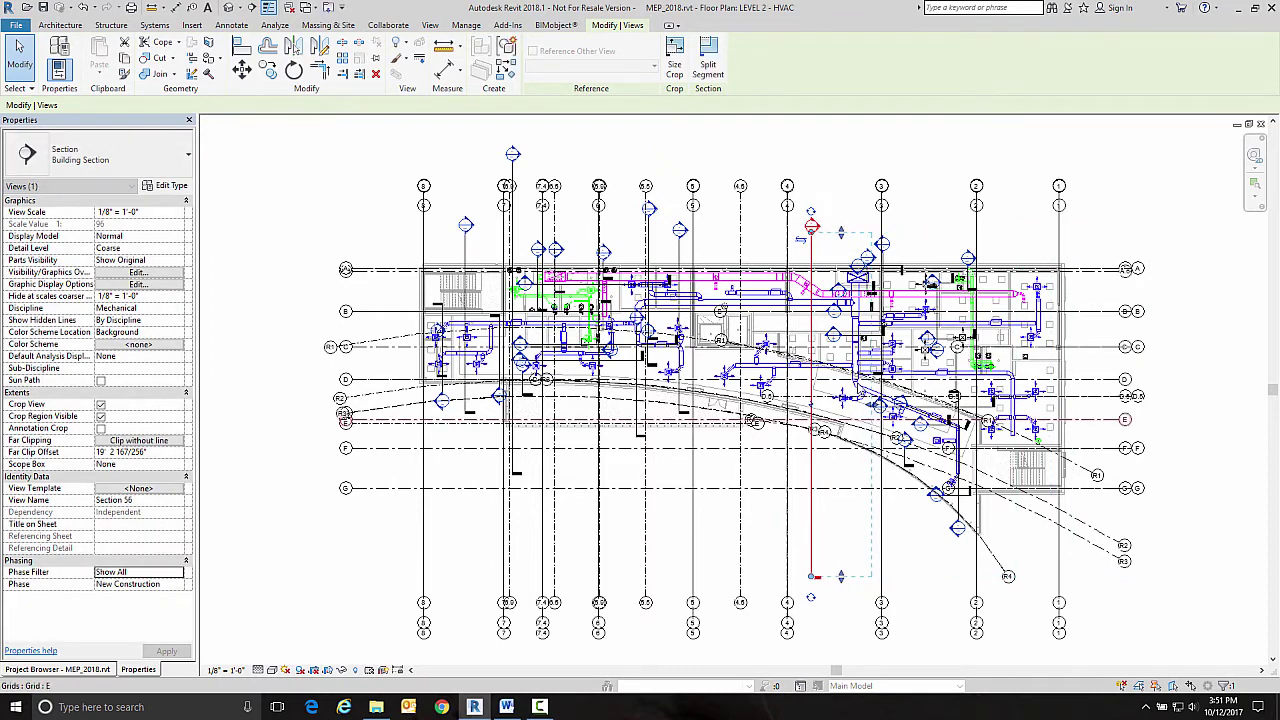
pyautogui.click(834, 195)
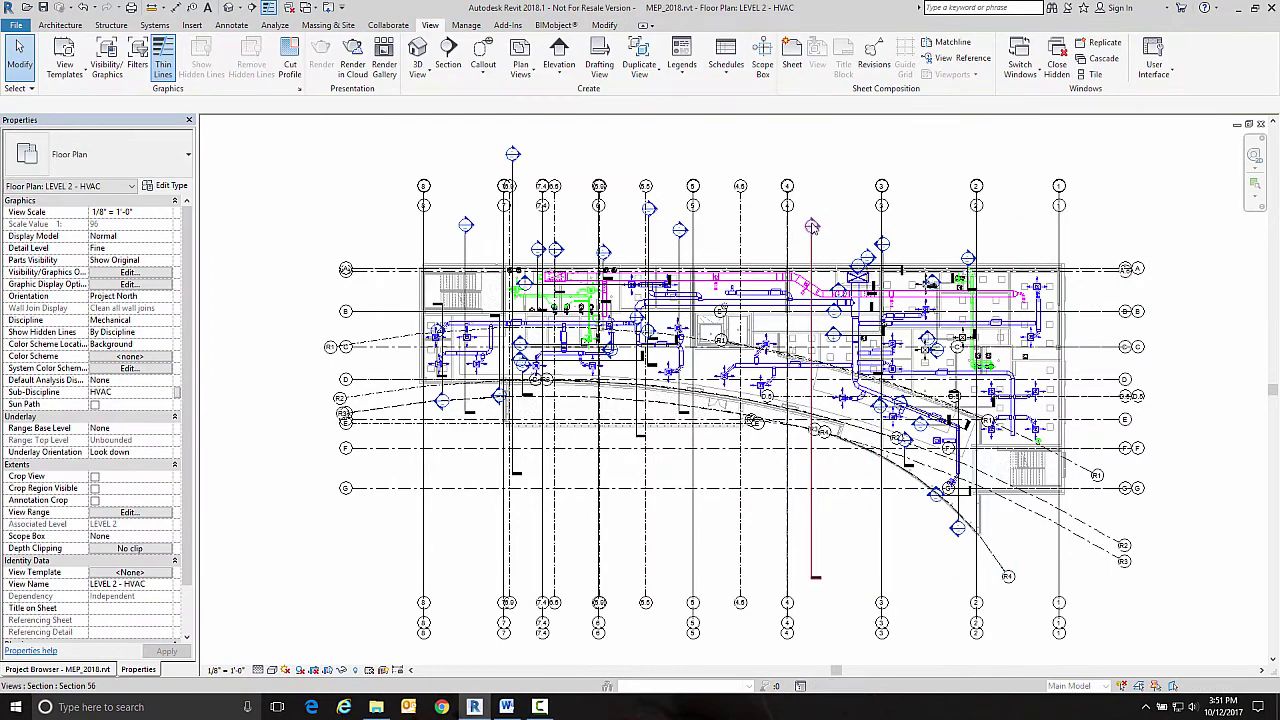
# Open Section 56, set its detail level to Fine, and crossing-select the level lines
pyautogui.doubleClick(812, 227)
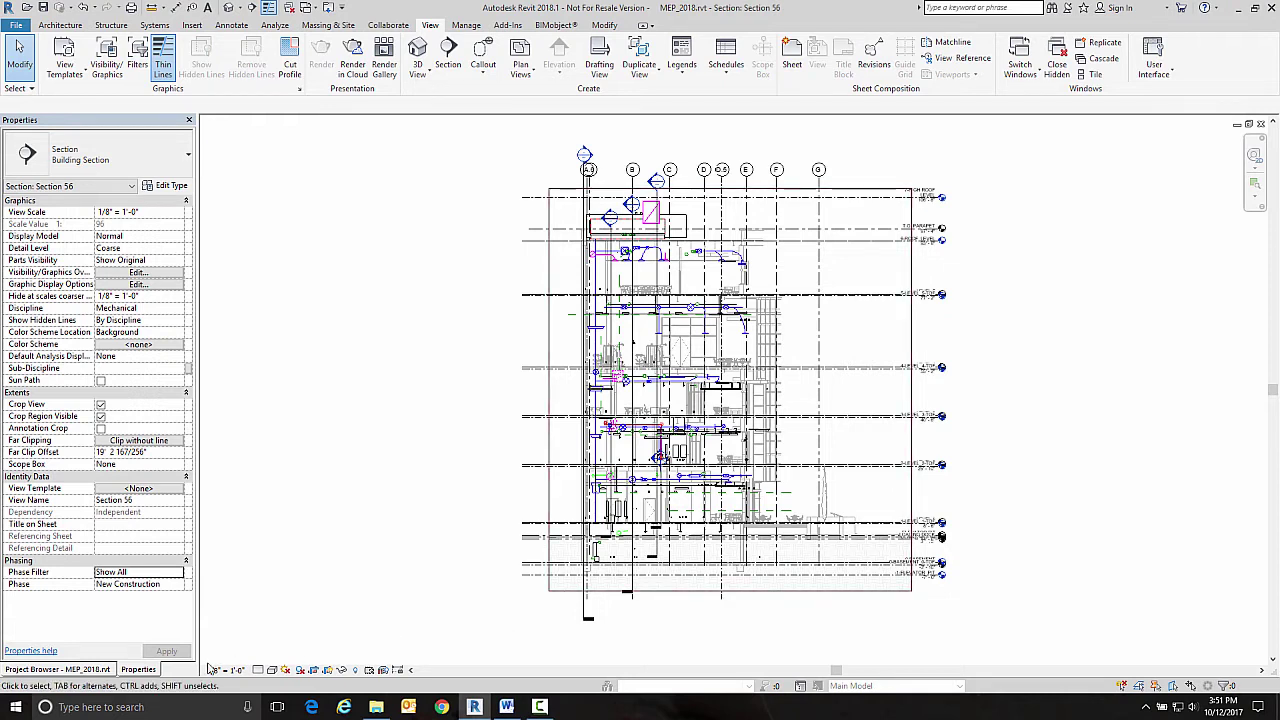
pyautogui.click(259, 671)
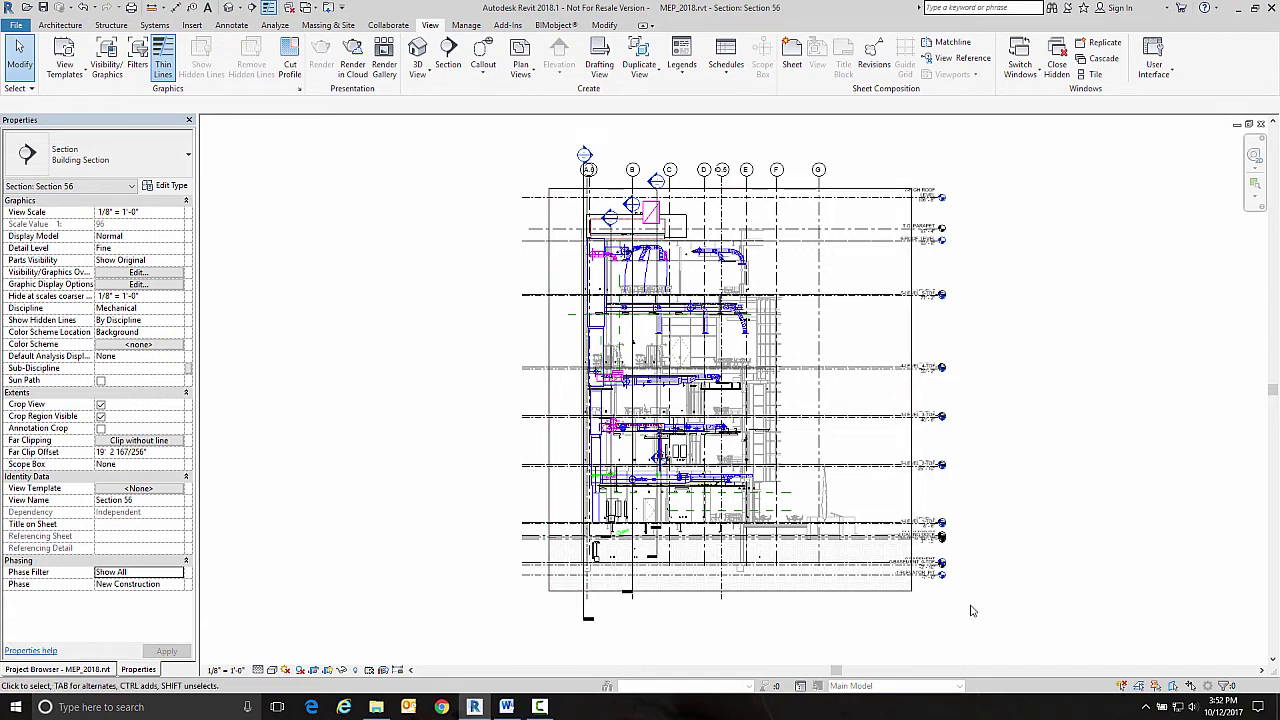
pyautogui.moveTo(970, 600); pyautogui.dragTo(921, 164)
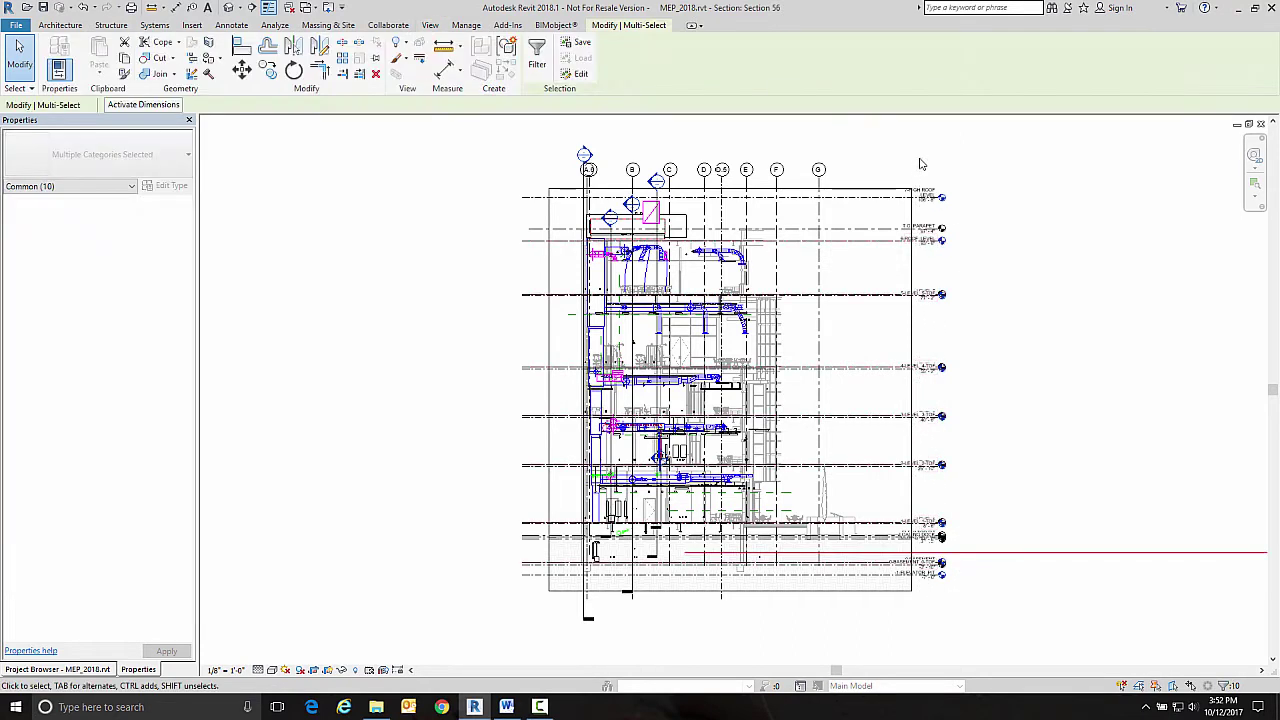
# Filter the selection to just the seven levels, excluding arrays, and review the available level types
pyautogui.click(538, 57)
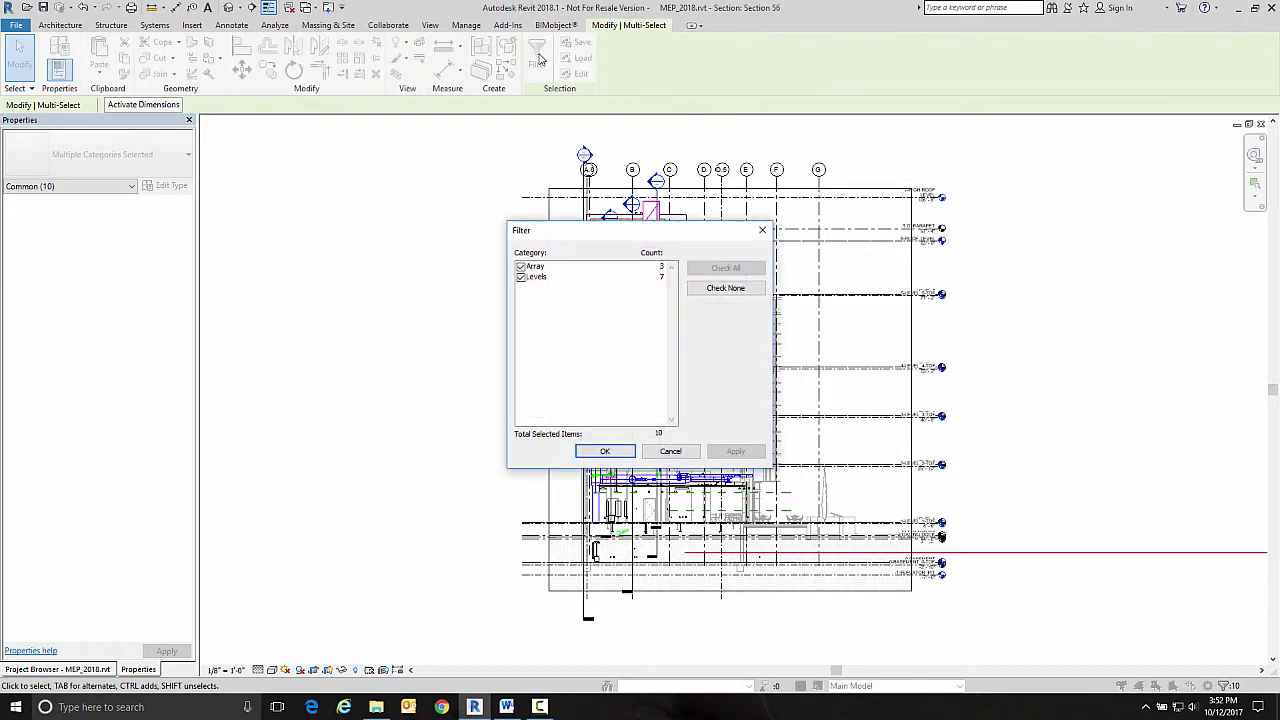
pyautogui.click(520, 267)
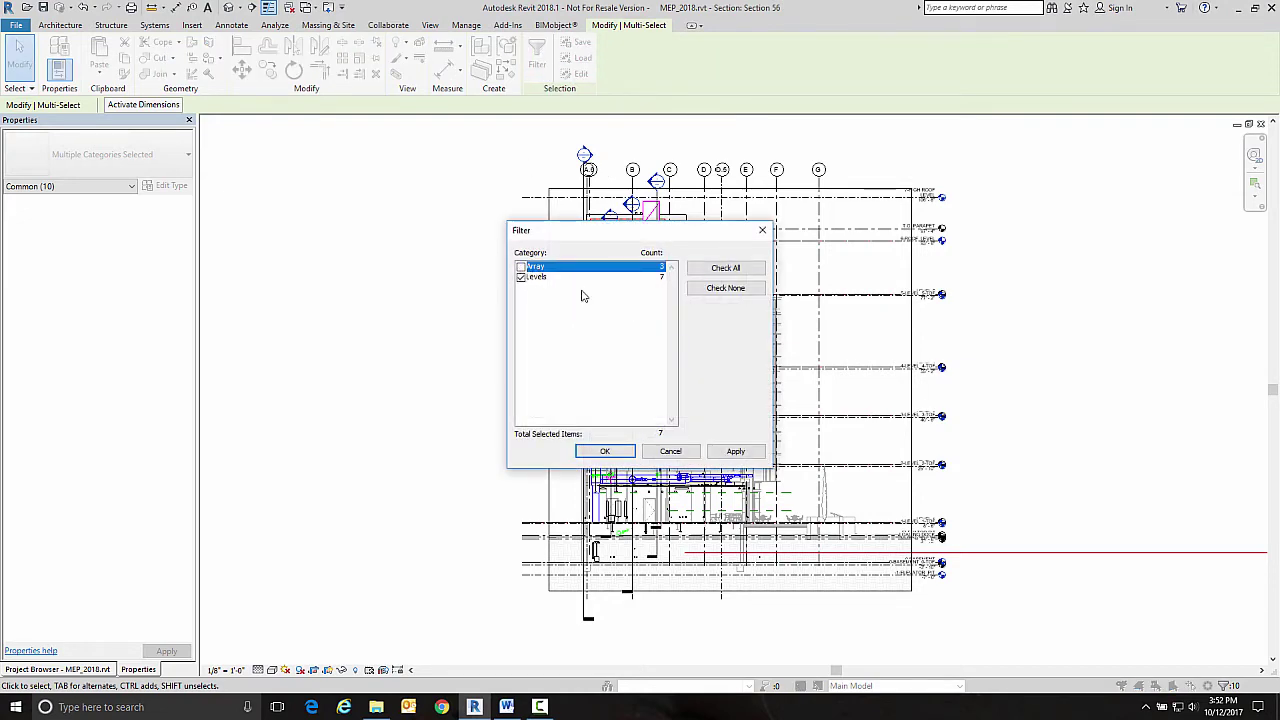
pyautogui.click(603, 453)
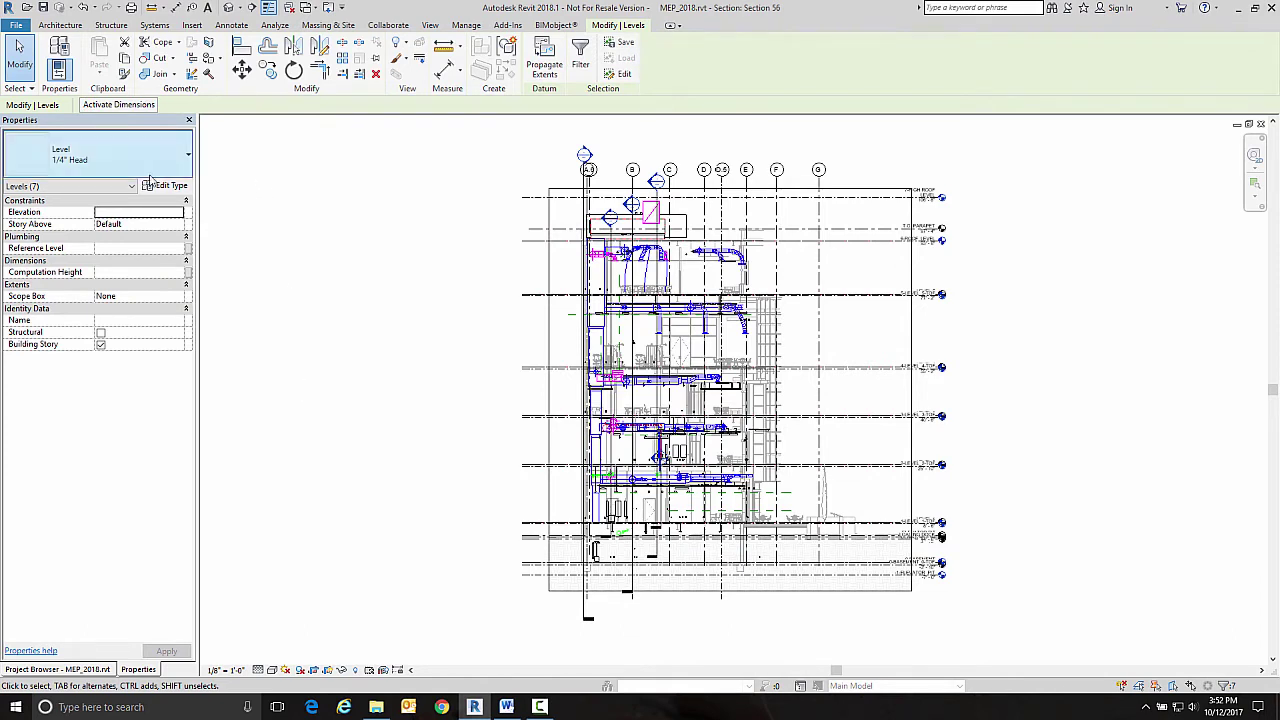
pyautogui.click(180, 165)
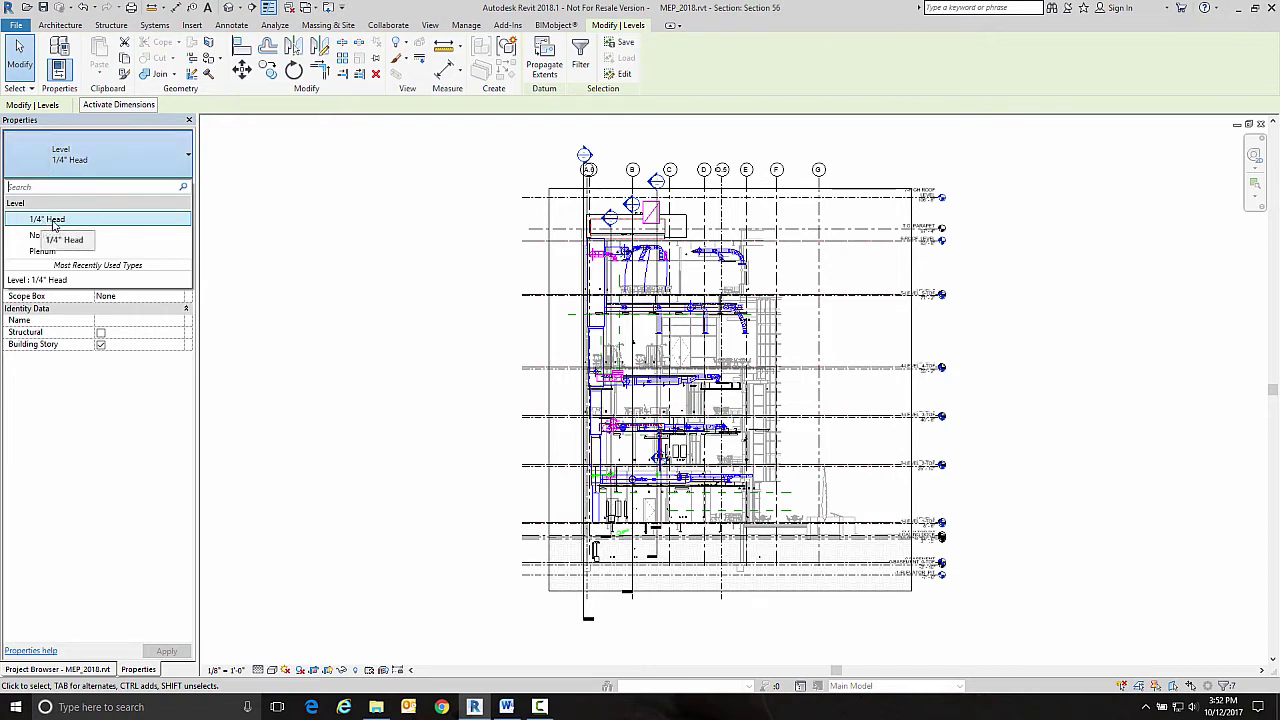
pyautogui.click(138, 168)
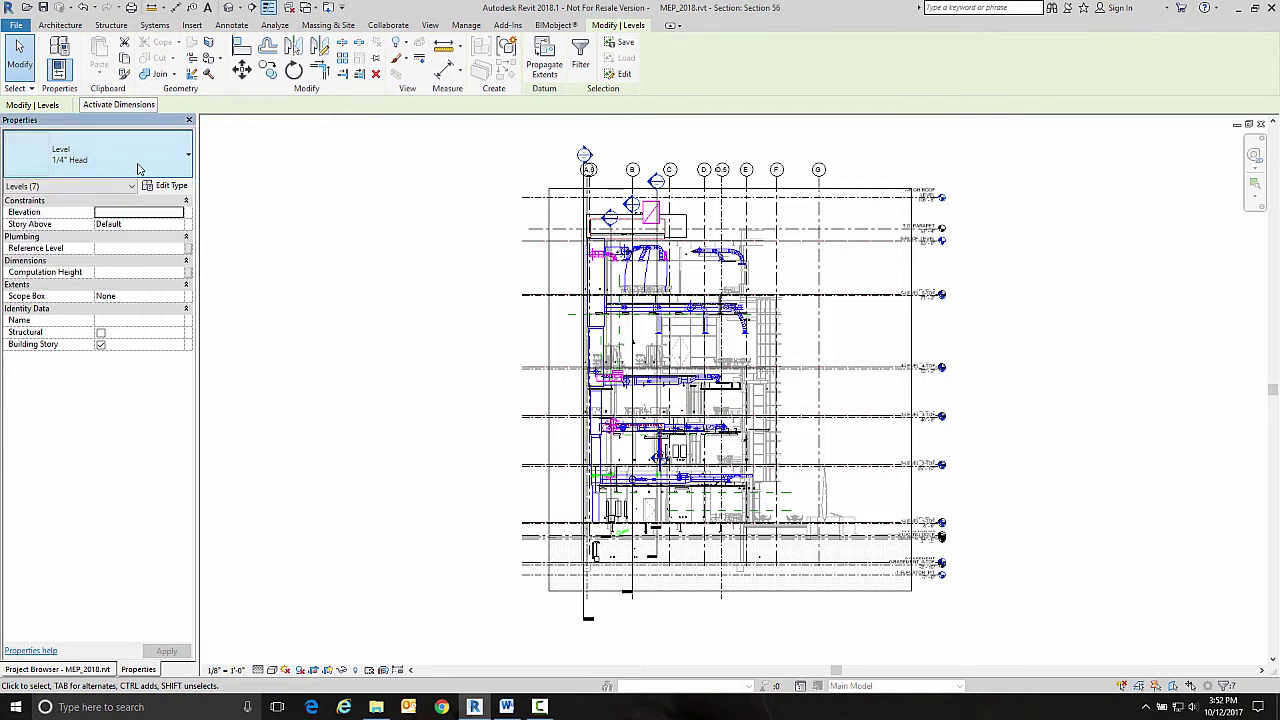
# Duplicate the 1/4" Head level type as 1/4" Head MECH and assign it to the seven levels
pyautogui.click(165, 187)
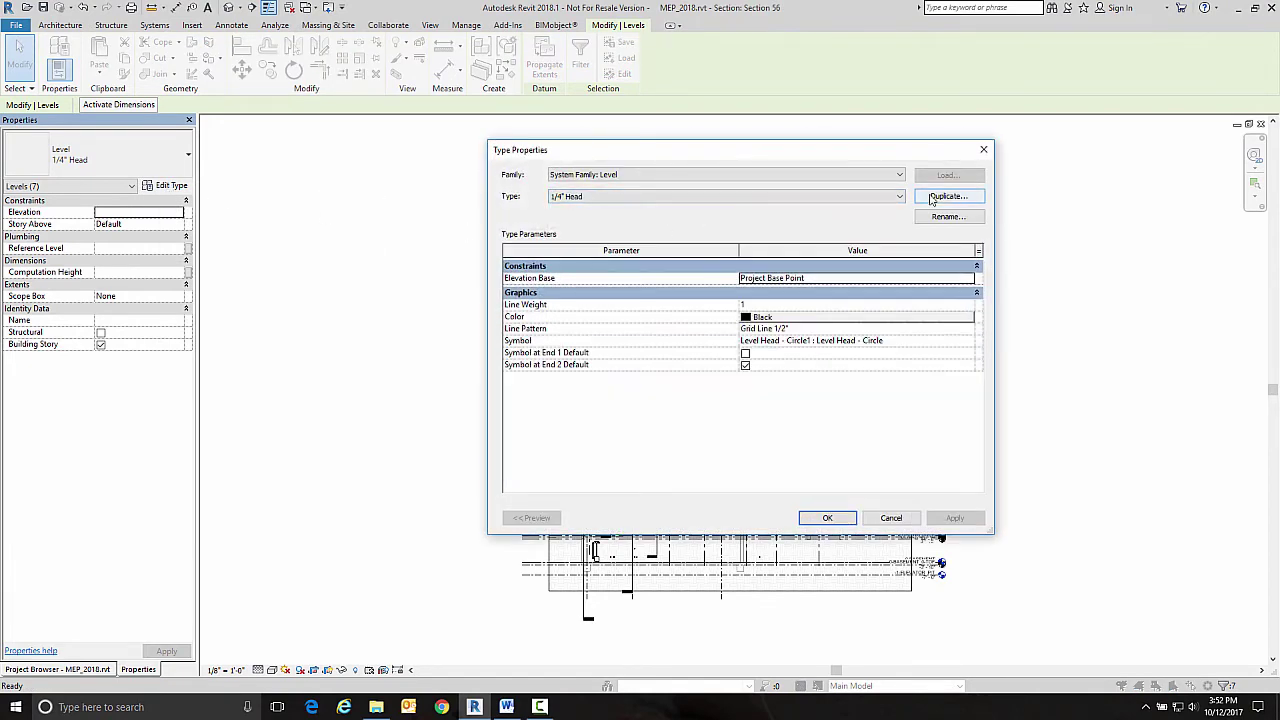
pyautogui.click(932, 198)
pyautogui.click(721, 333)
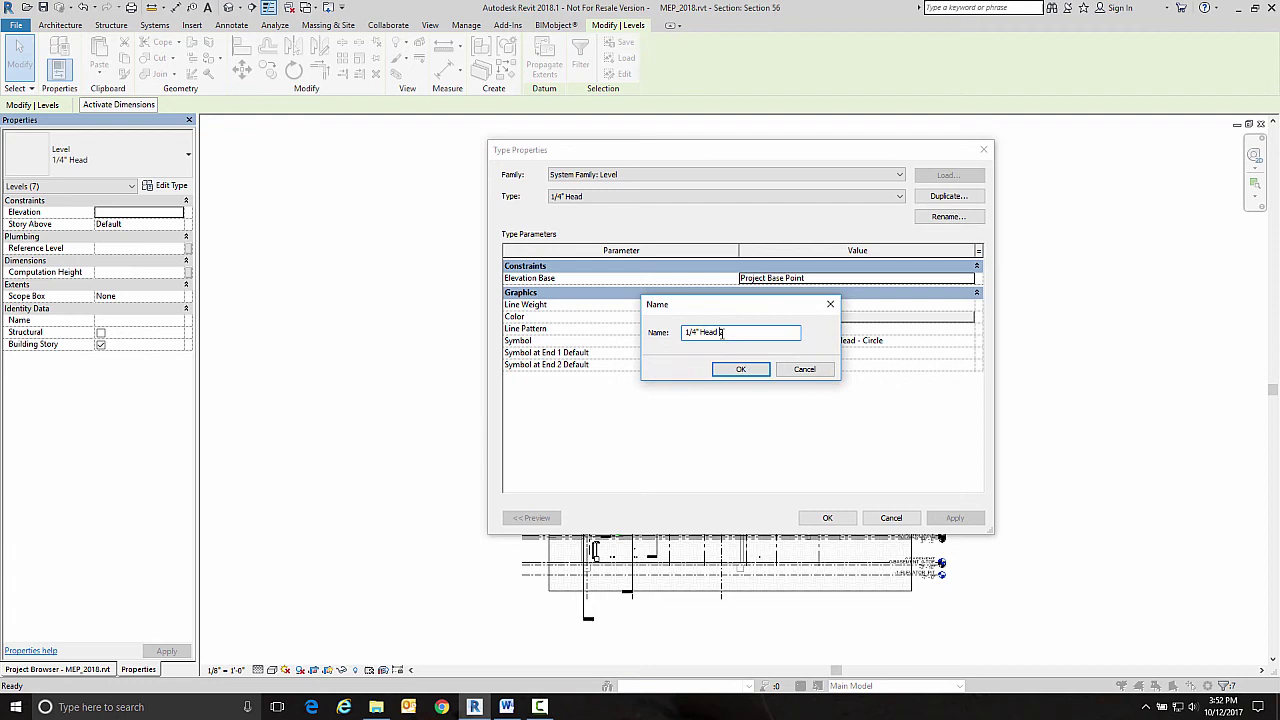
pyautogui.moveTo(719, 333); pyautogui.dragTo(739, 333)
pyautogui.write('MECH')
pyautogui.click(740, 369)
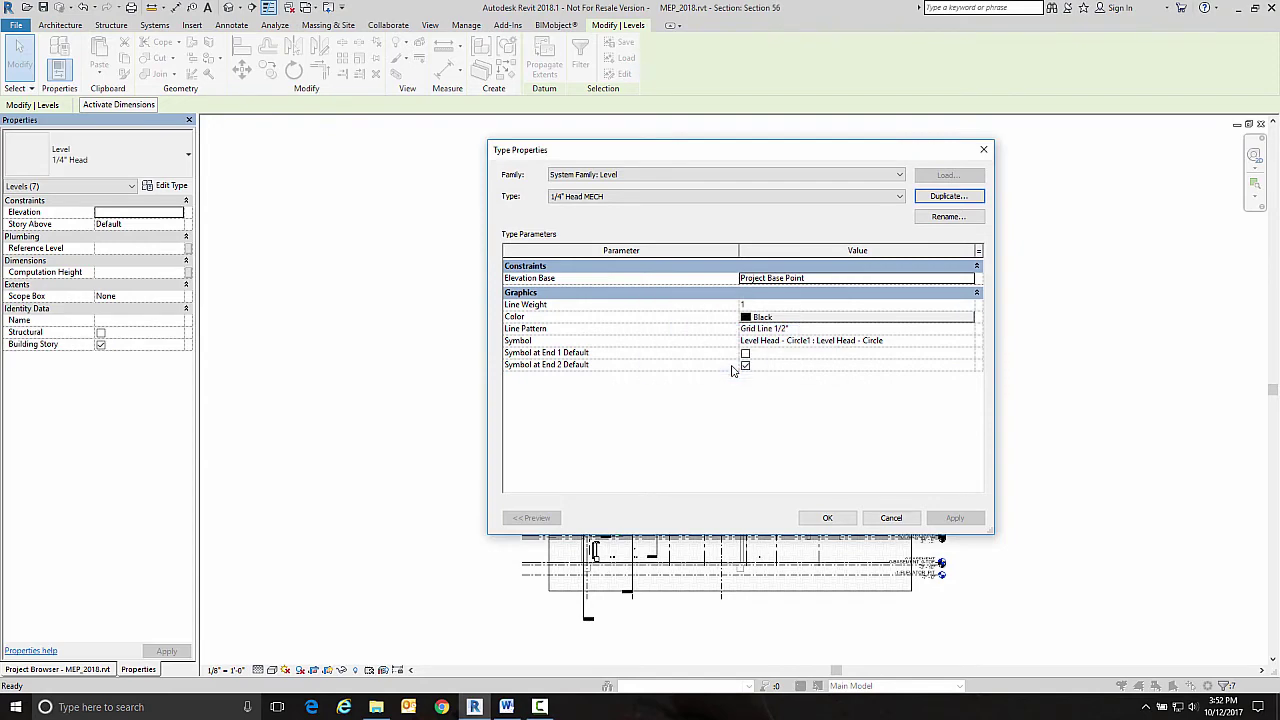
pyautogui.click(820, 517)
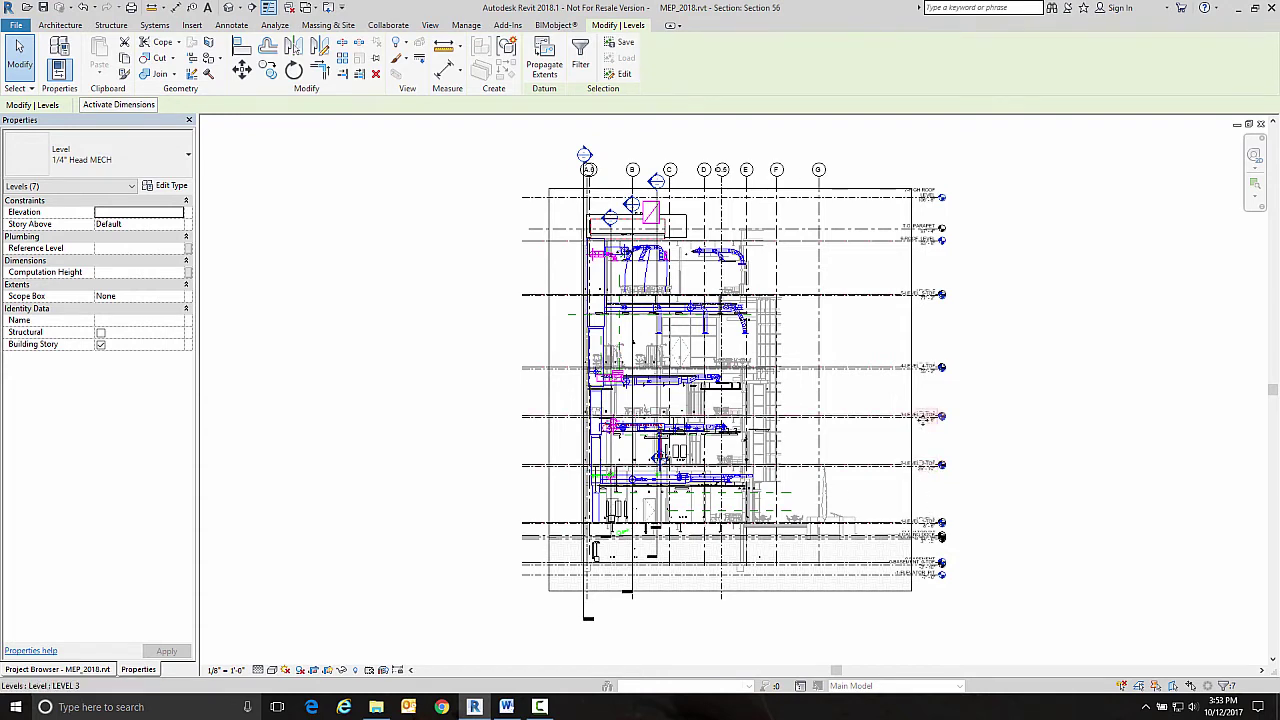
pyautogui.click(924, 418)
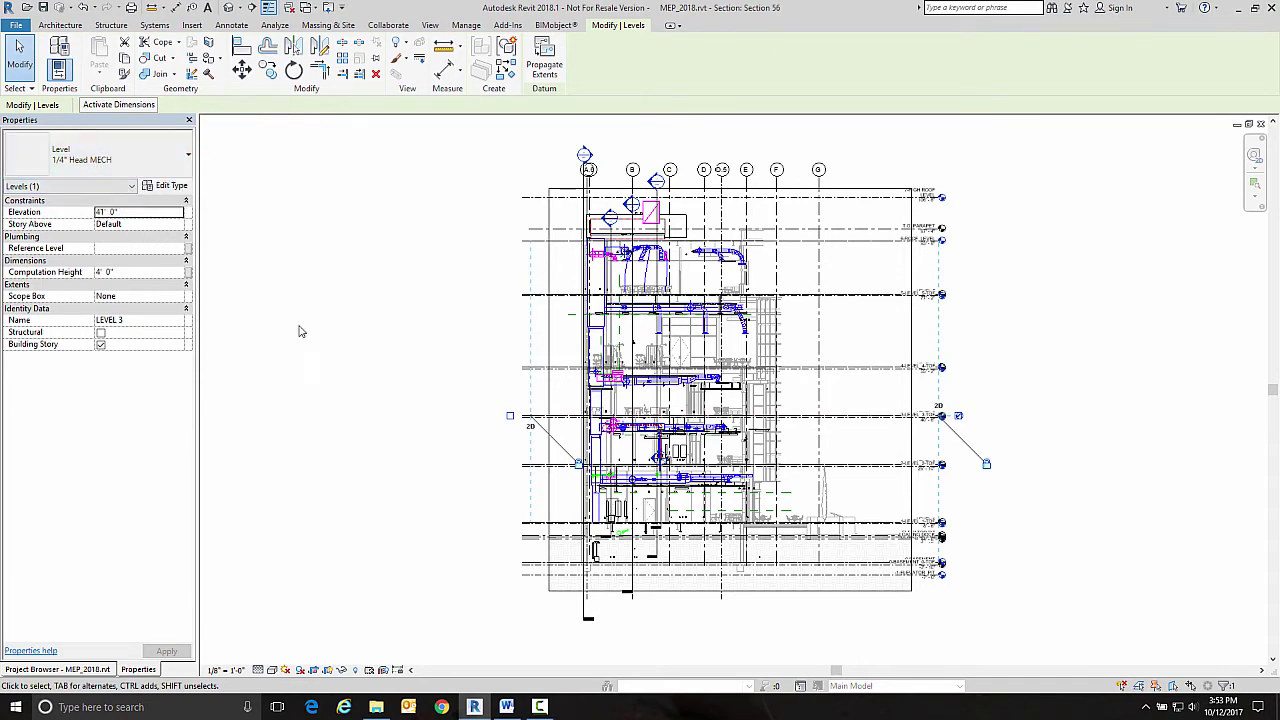
pyautogui.click(335, 334)
# Open Section 56's Visibility/Graphic Overrides, check Revit Links, and view the empty Filters tab
pyautogui.click(131, 273)
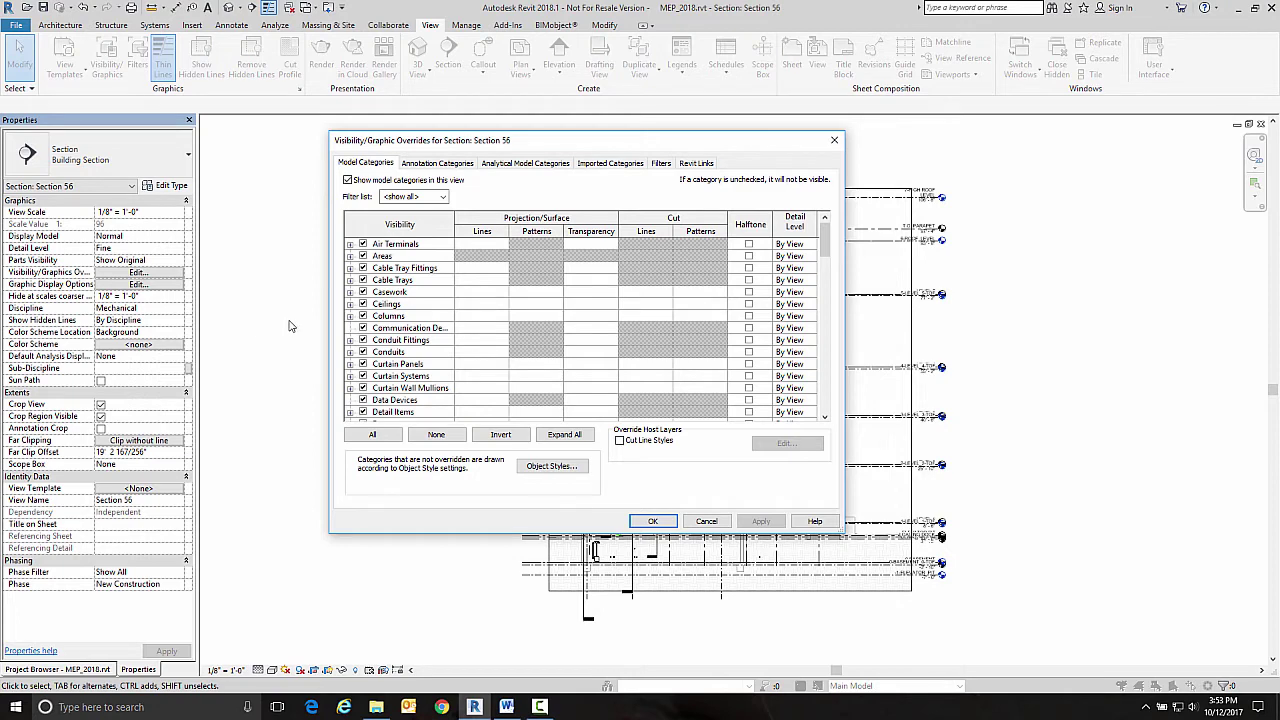
pyautogui.click(688, 166)
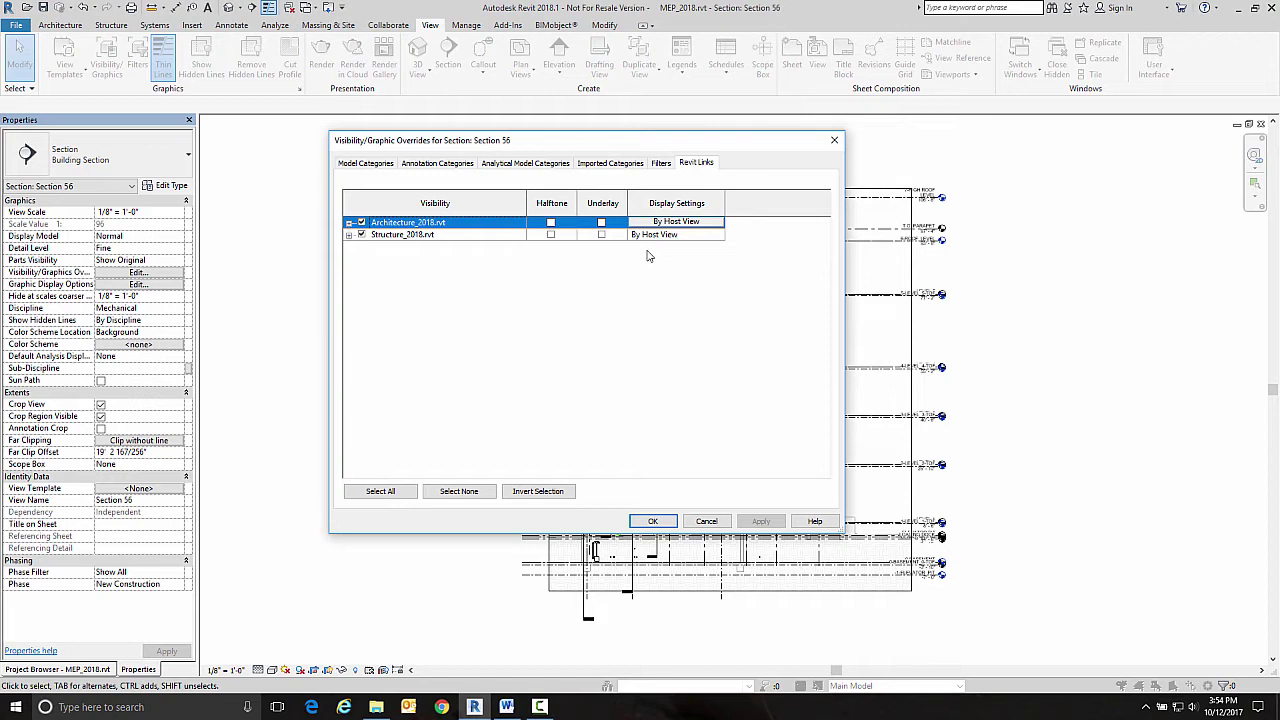
pyautogui.click(660, 163)
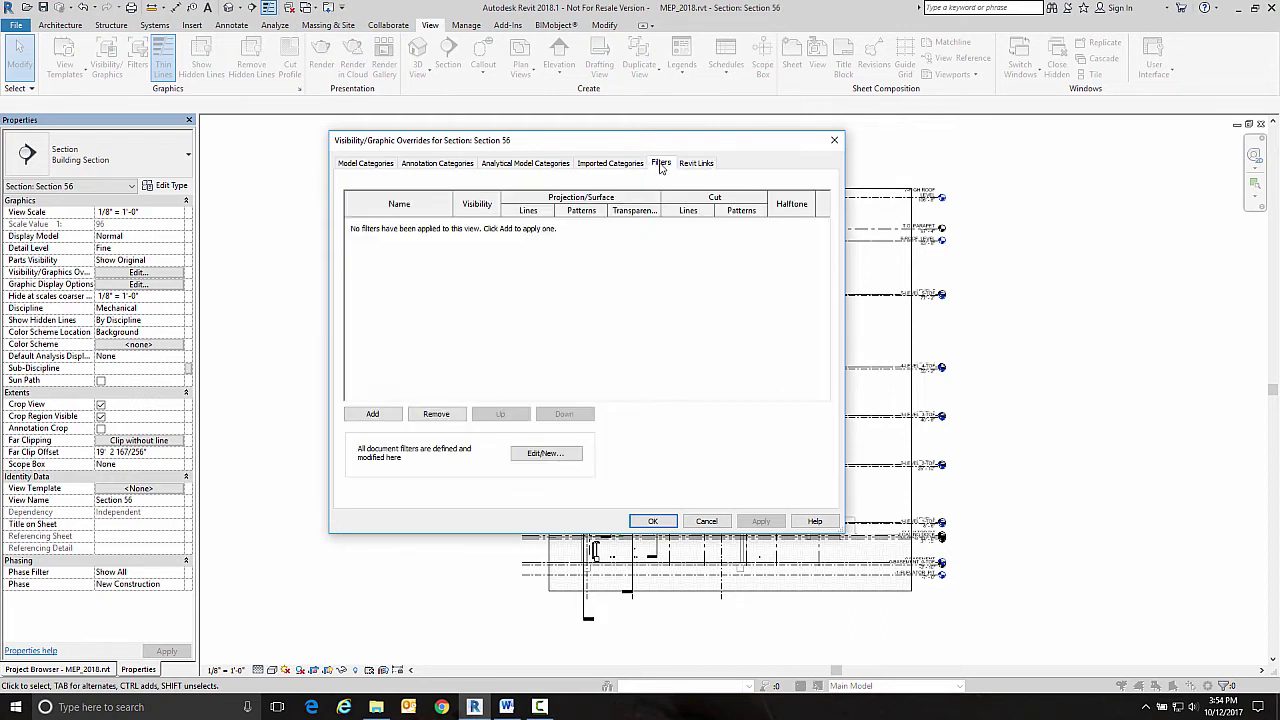
# Create a new filter named 'Grids and Levels' covering the Grids and Levels categories
pyautogui.click(530, 454)
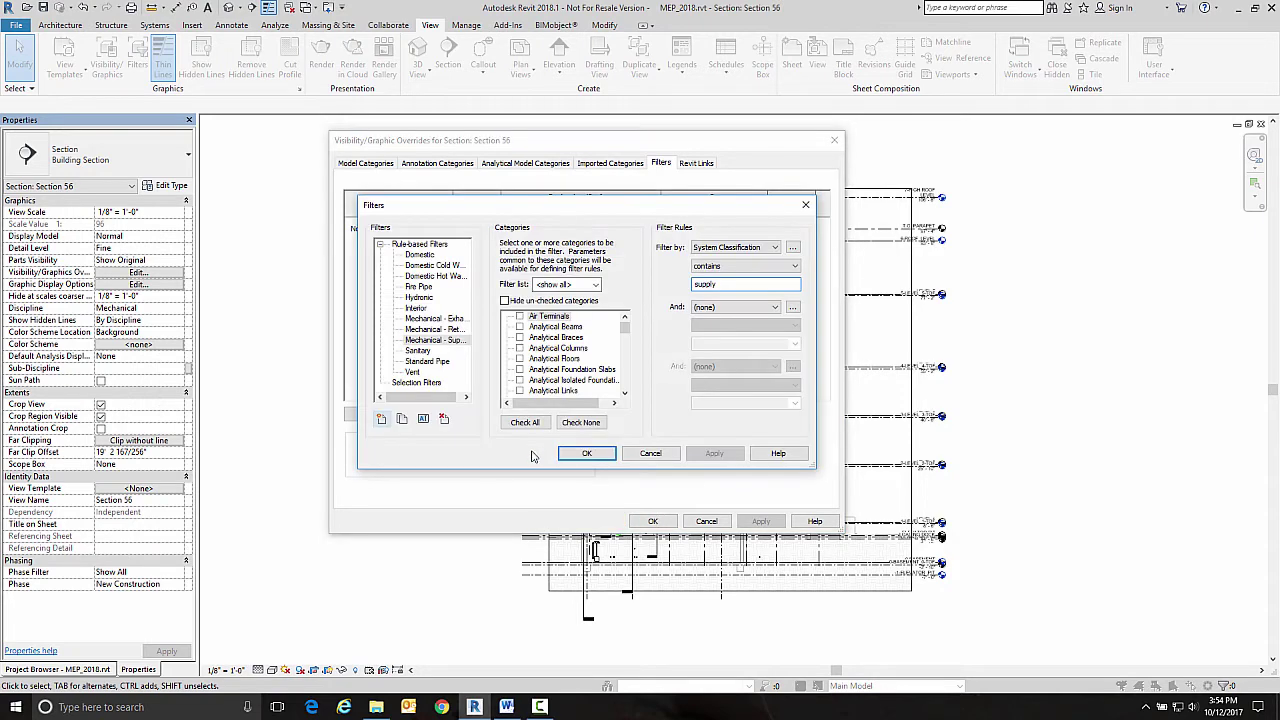
pyautogui.click(381, 420)
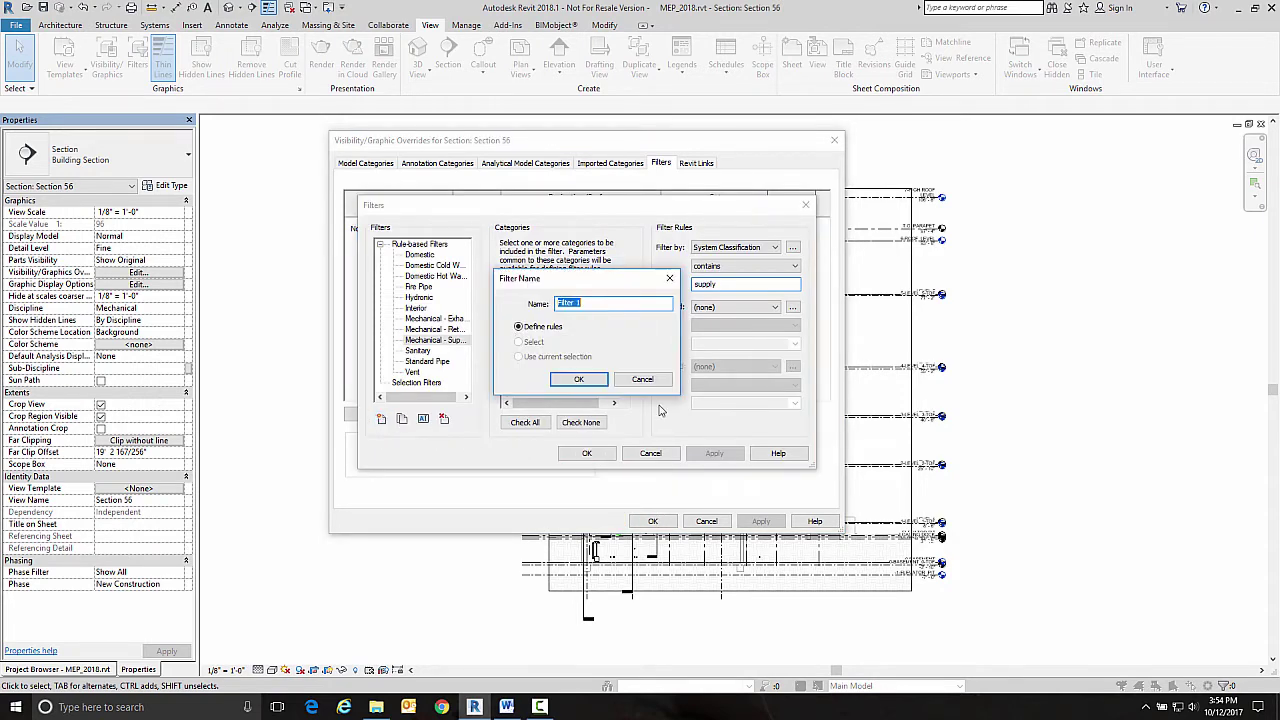
pyautogui.write('Grids and Levels')
pyautogui.click(579, 379)
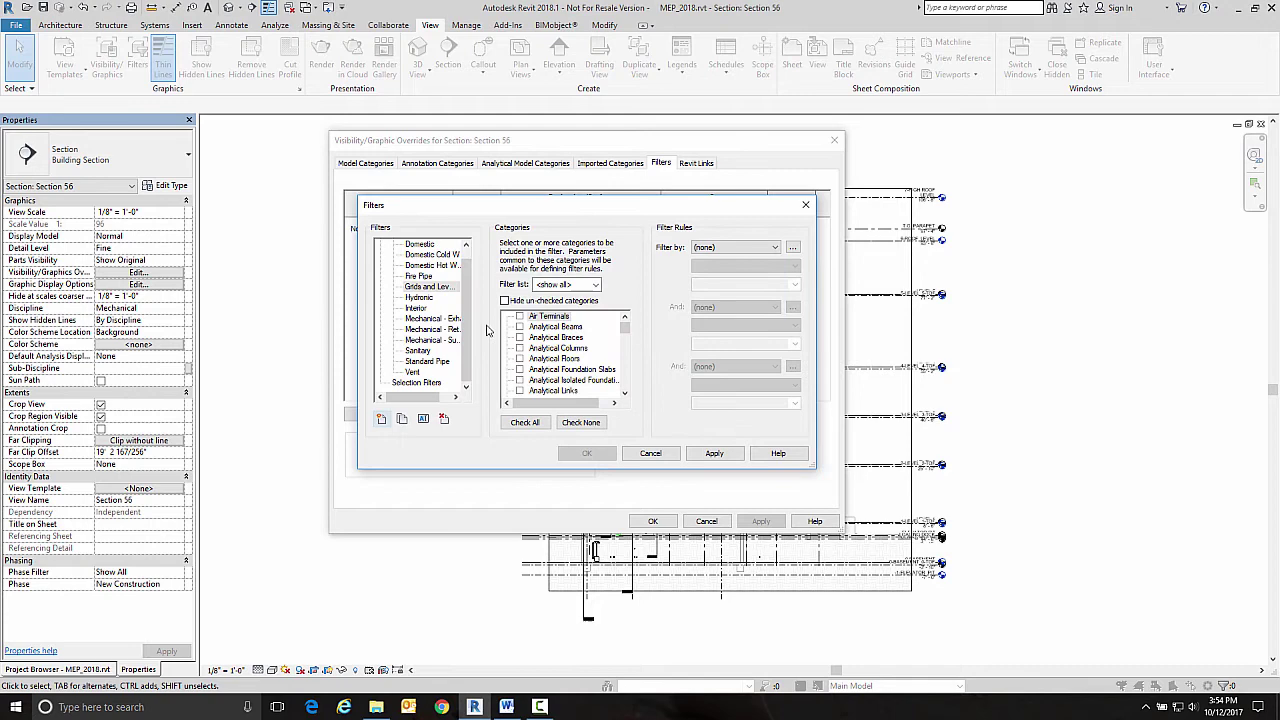
pyautogui.click(428, 288)
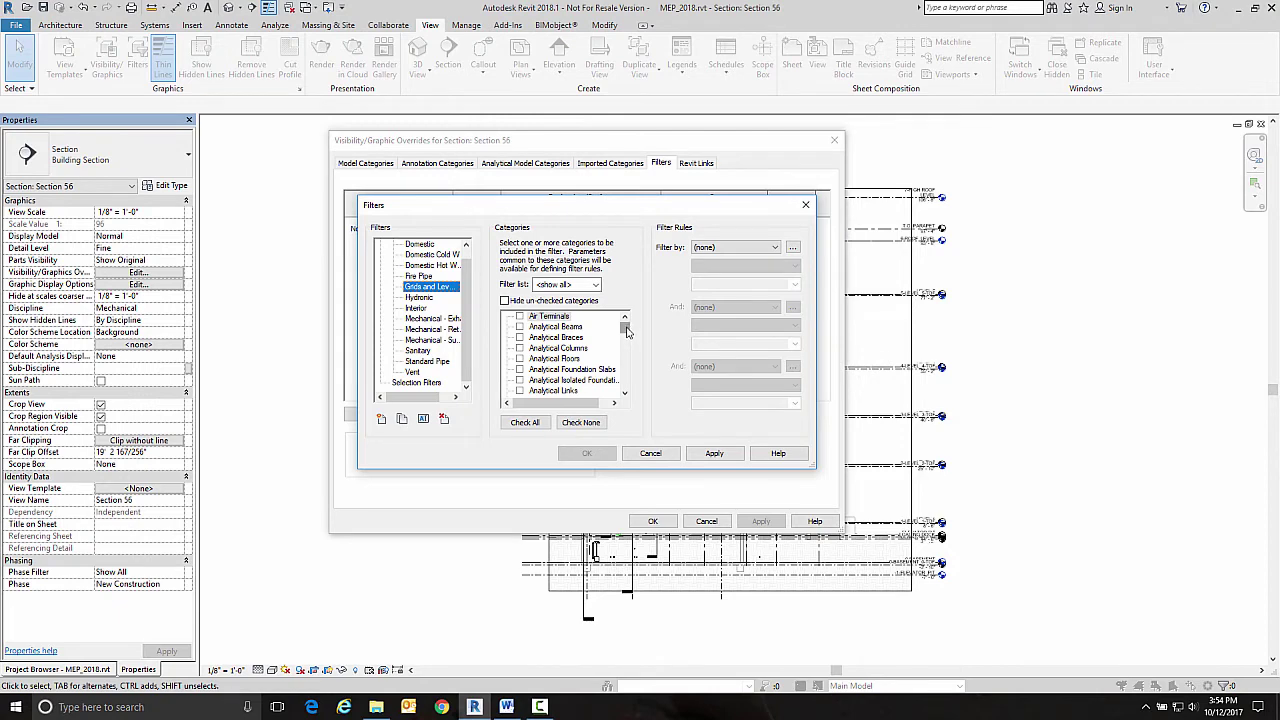
pyautogui.moveTo(627, 331); pyautogui.dragTo(626, 352)
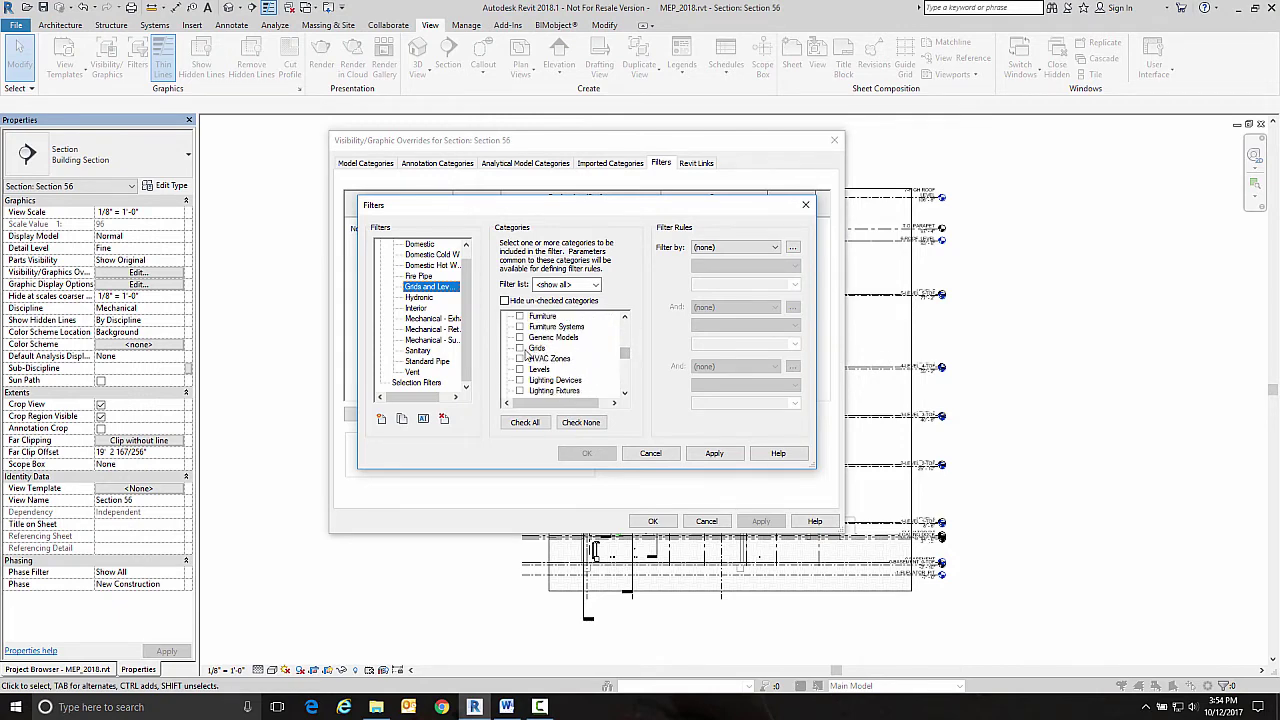
pyautogui.click(519, 348)
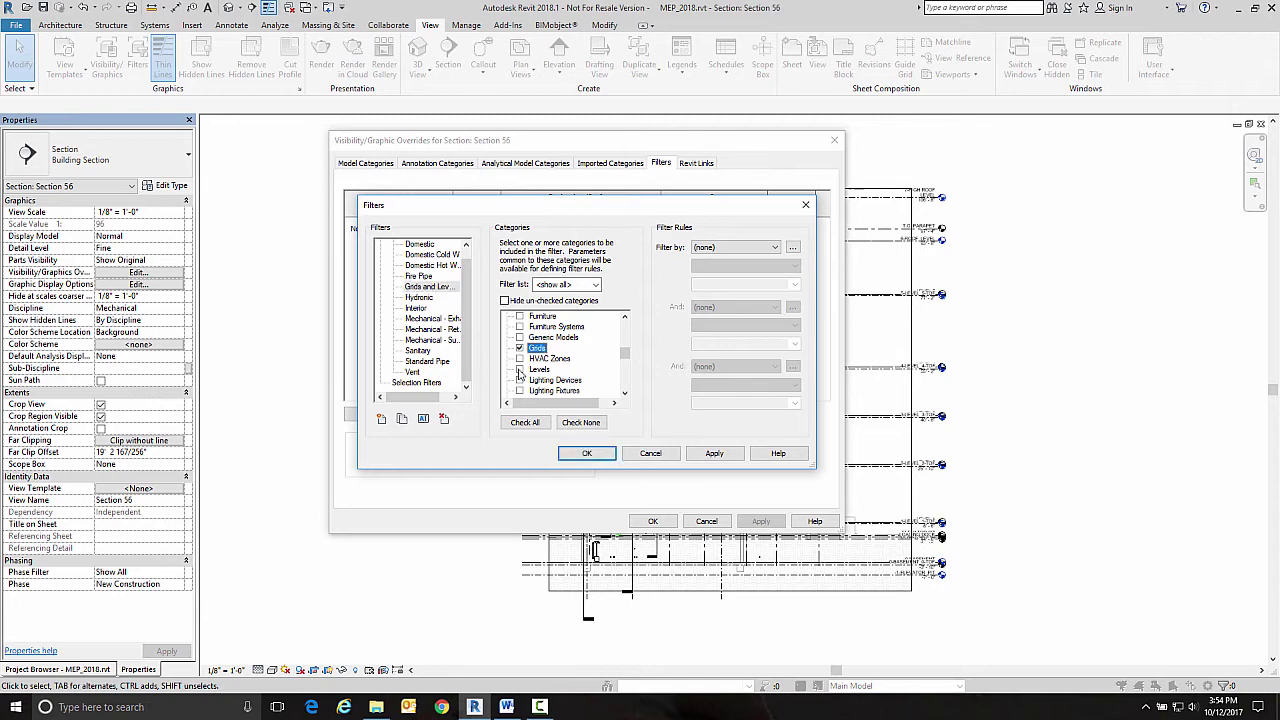
pyautogui.click(519, 370)
# Set the filter rule to Type Name does not contain MECH
pyautogui.click(722, 248)
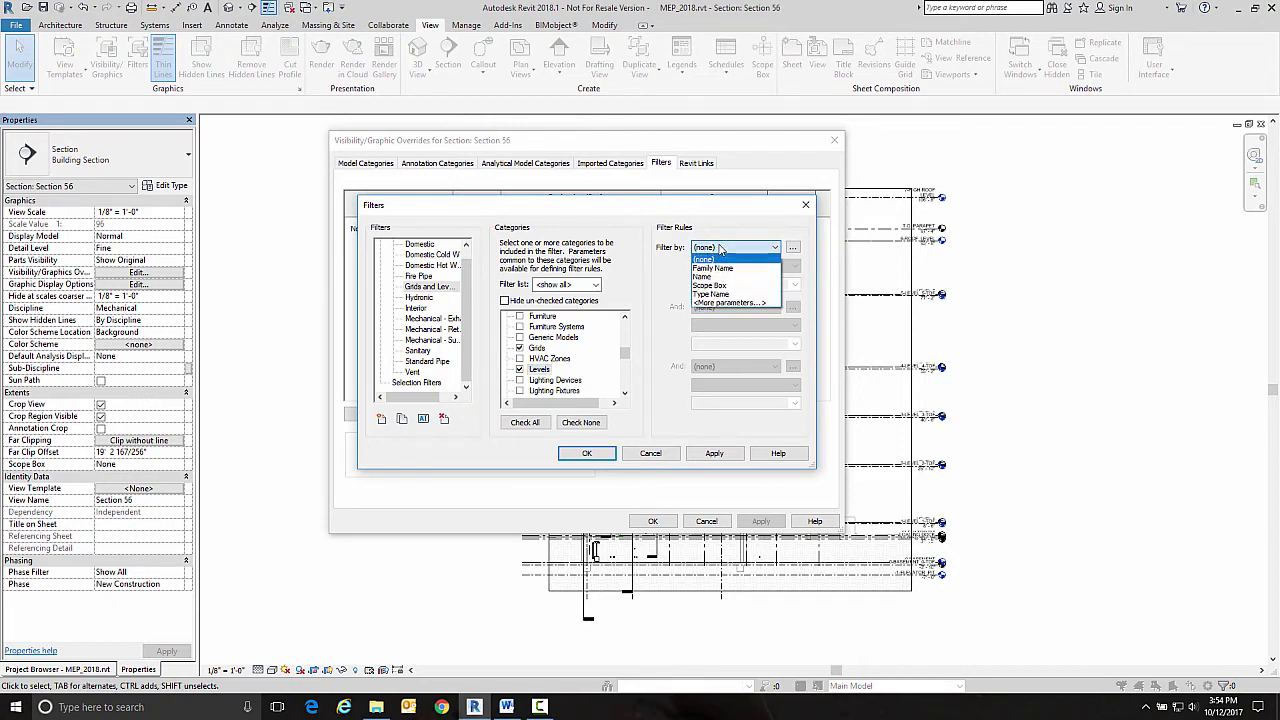
pyautogui.click(714, 294)
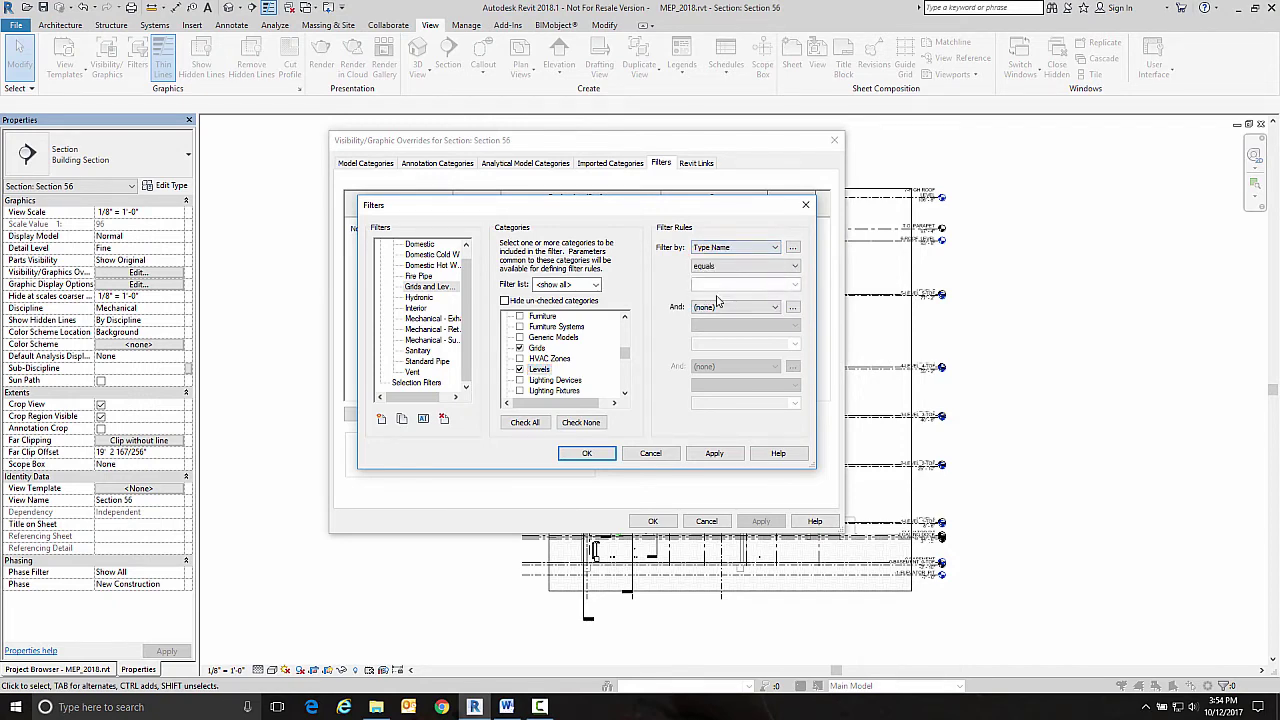
pyautogui.click(791, 266)
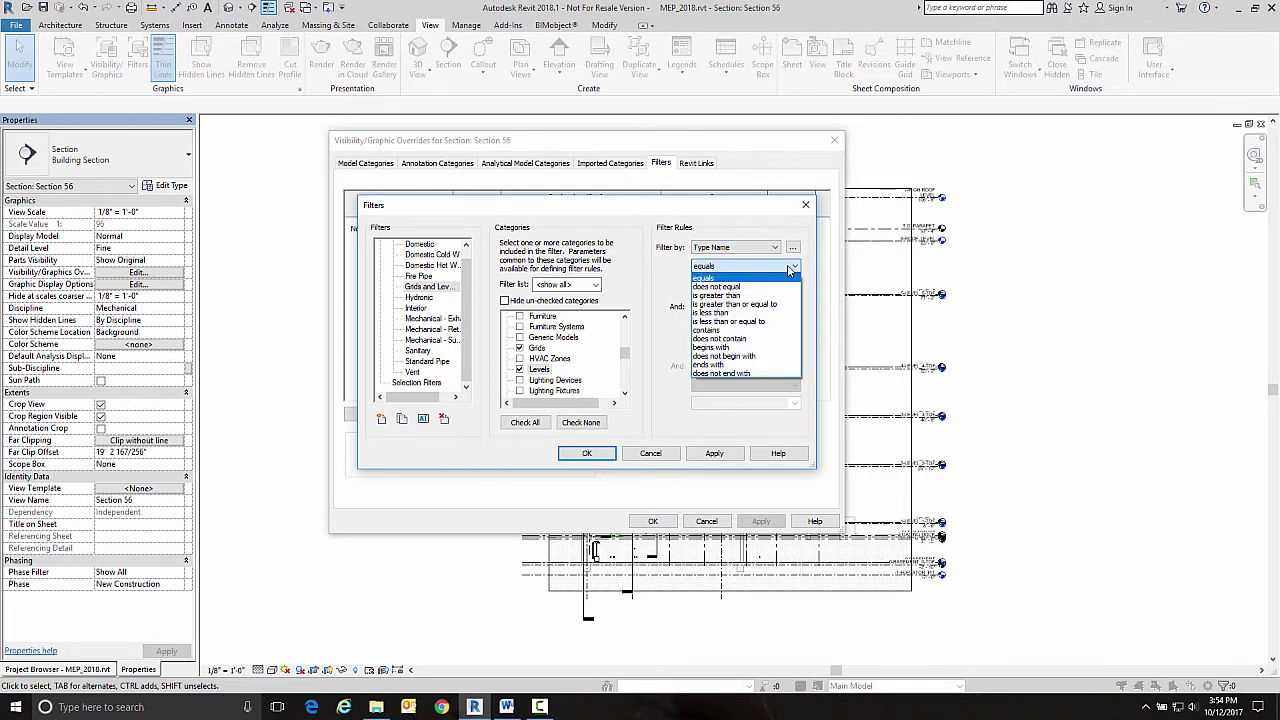
pyautogui.click(724, 339)
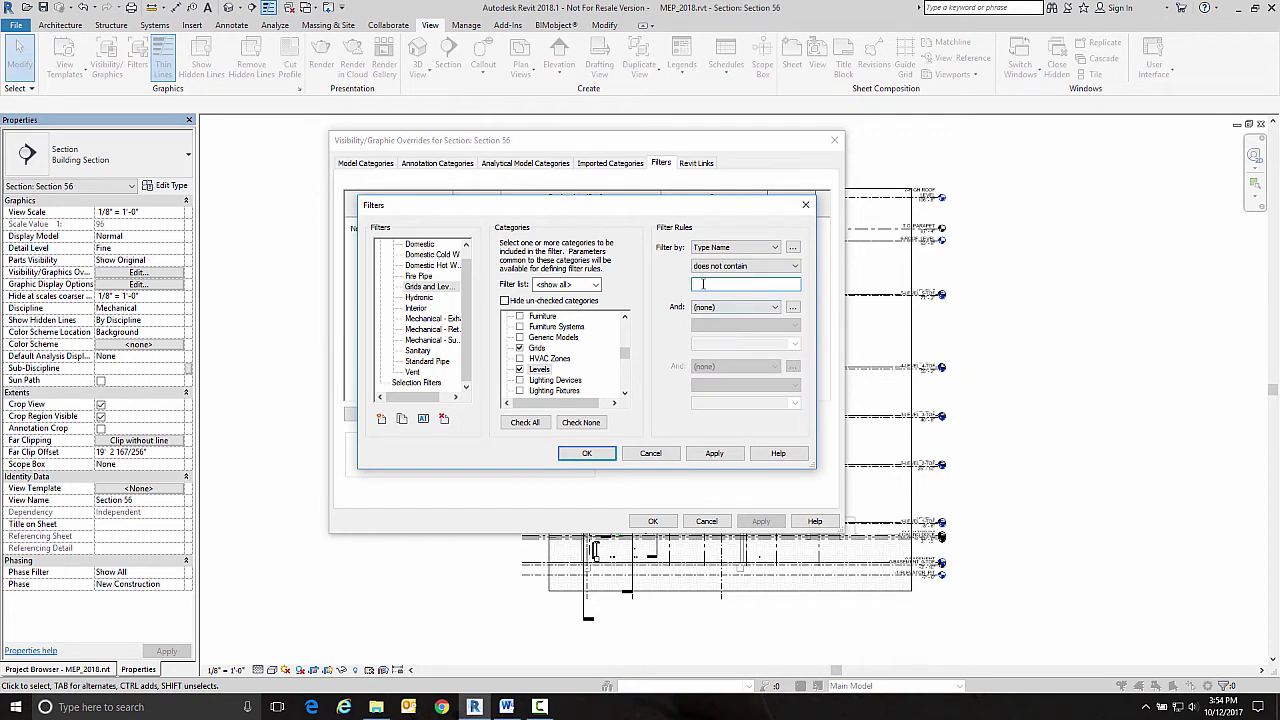
pyautogui.write('MECH')
# Add the Grids and Levels filter to Section 56 and uncheck its visibility
pyautogui.click(585, 454)
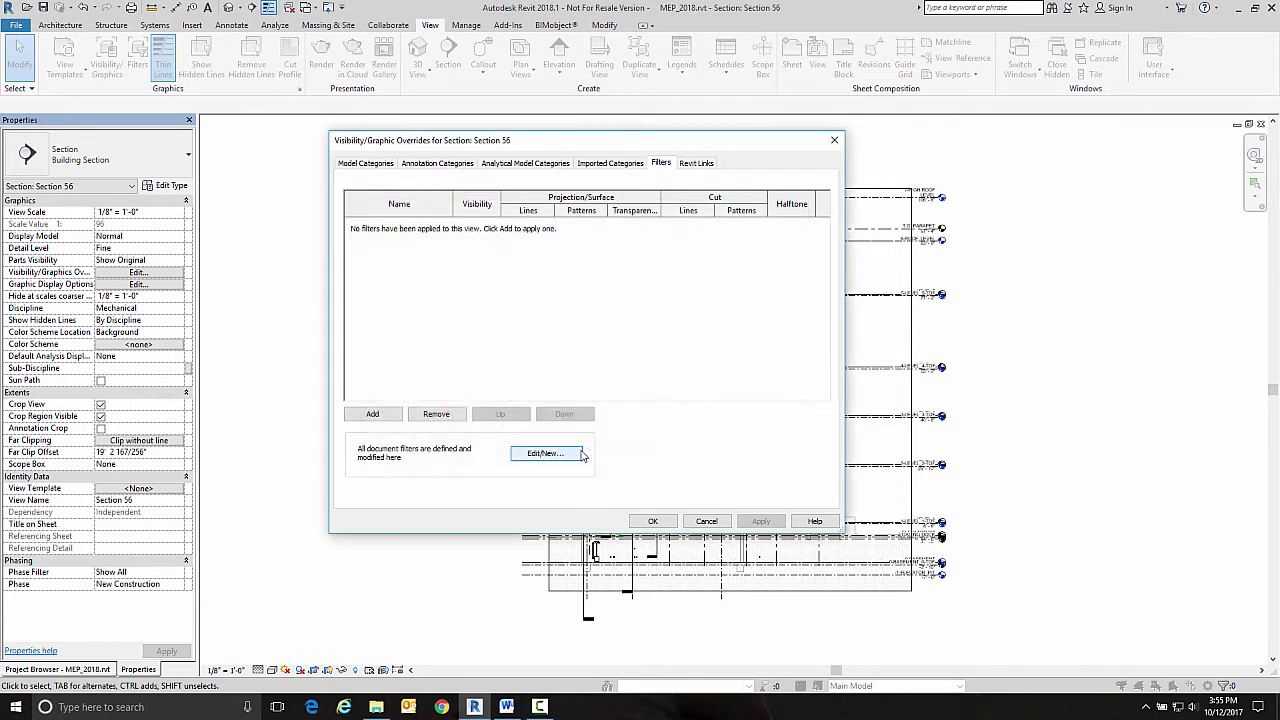
pyautogui.click(372, 414)
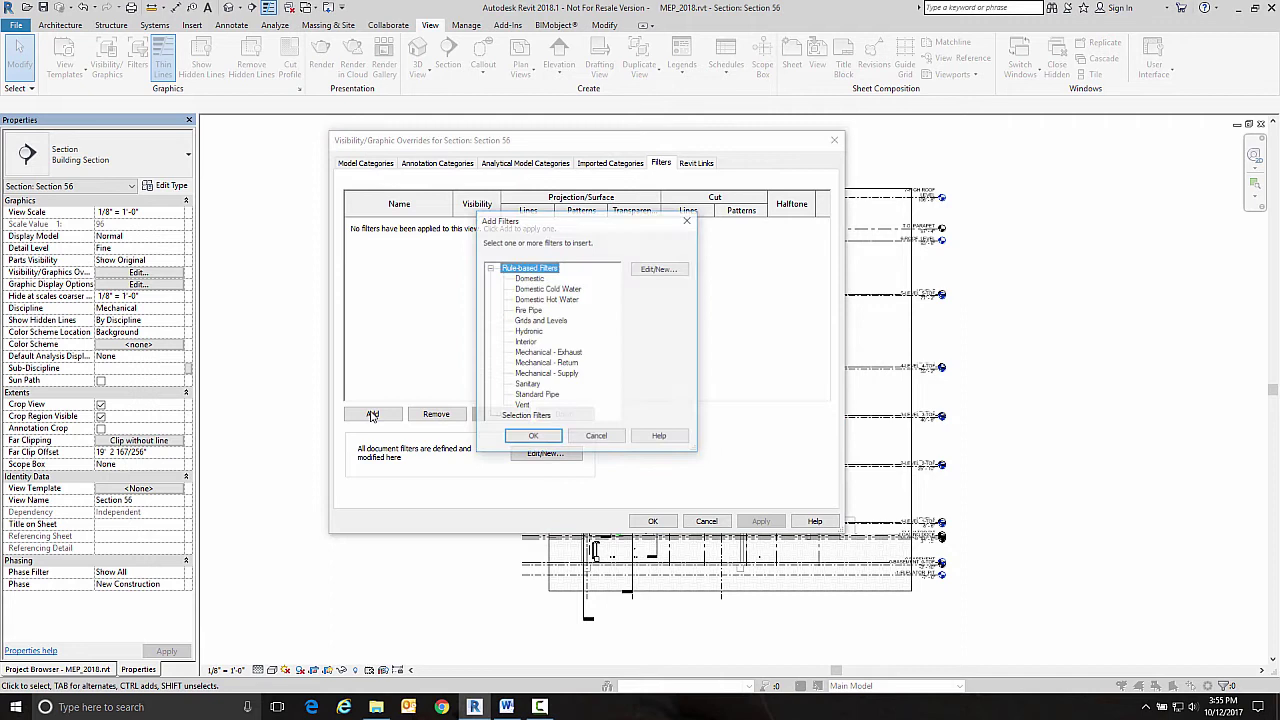
pyautogui.click(537, 322)
pyautogui.click(531, 440)
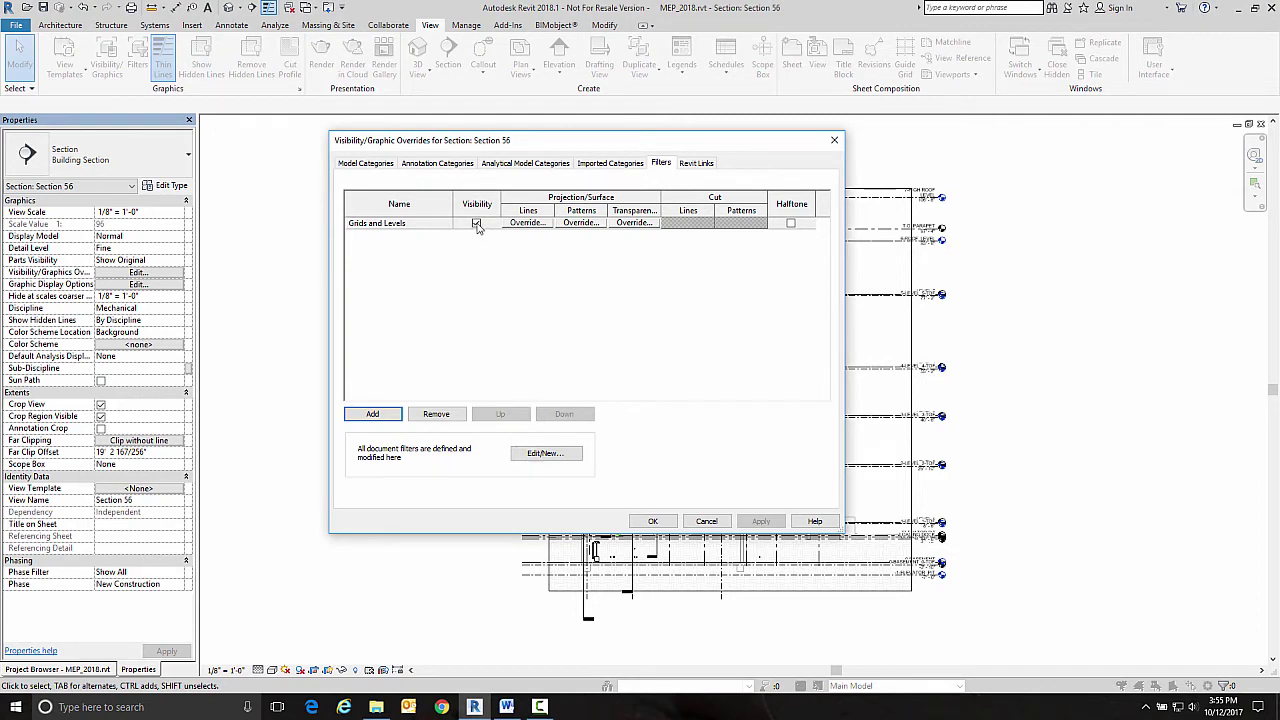
pyautogui.click(476, 223)
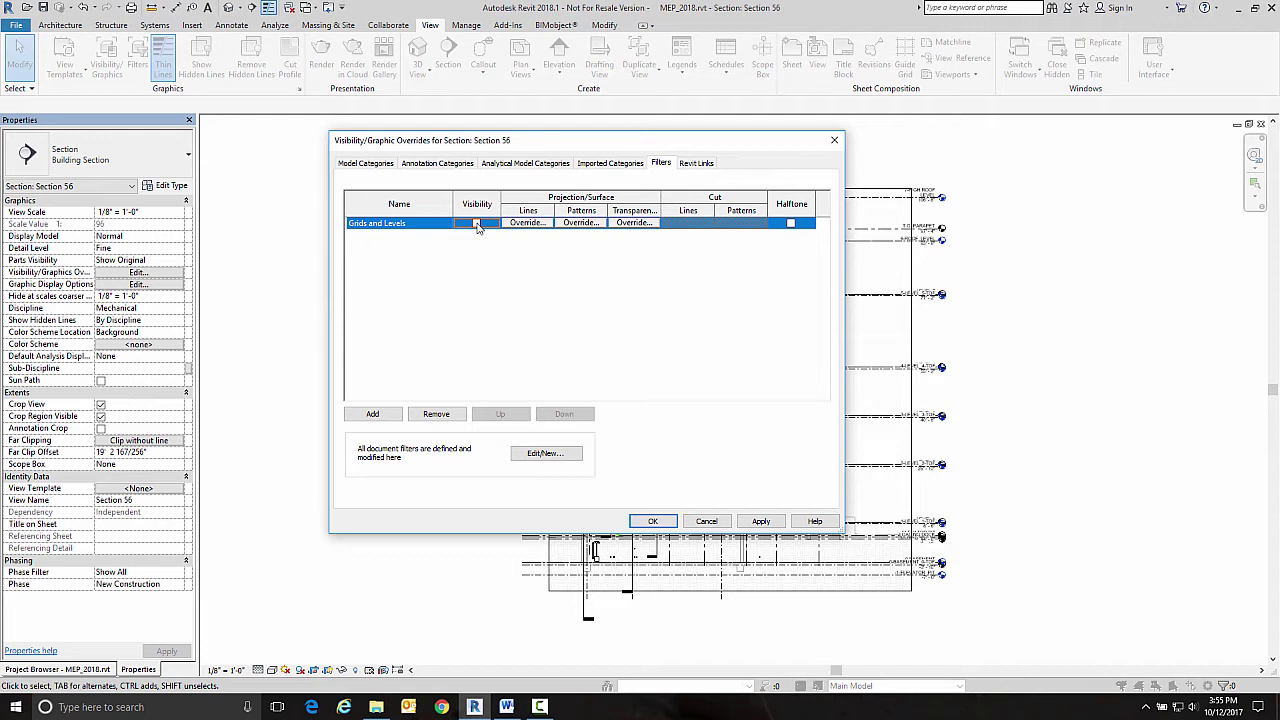
# Apply the overrides and close Section 56 to return to the LEVEL 2 - HVAC plan
pyautogui.click(650, 521)
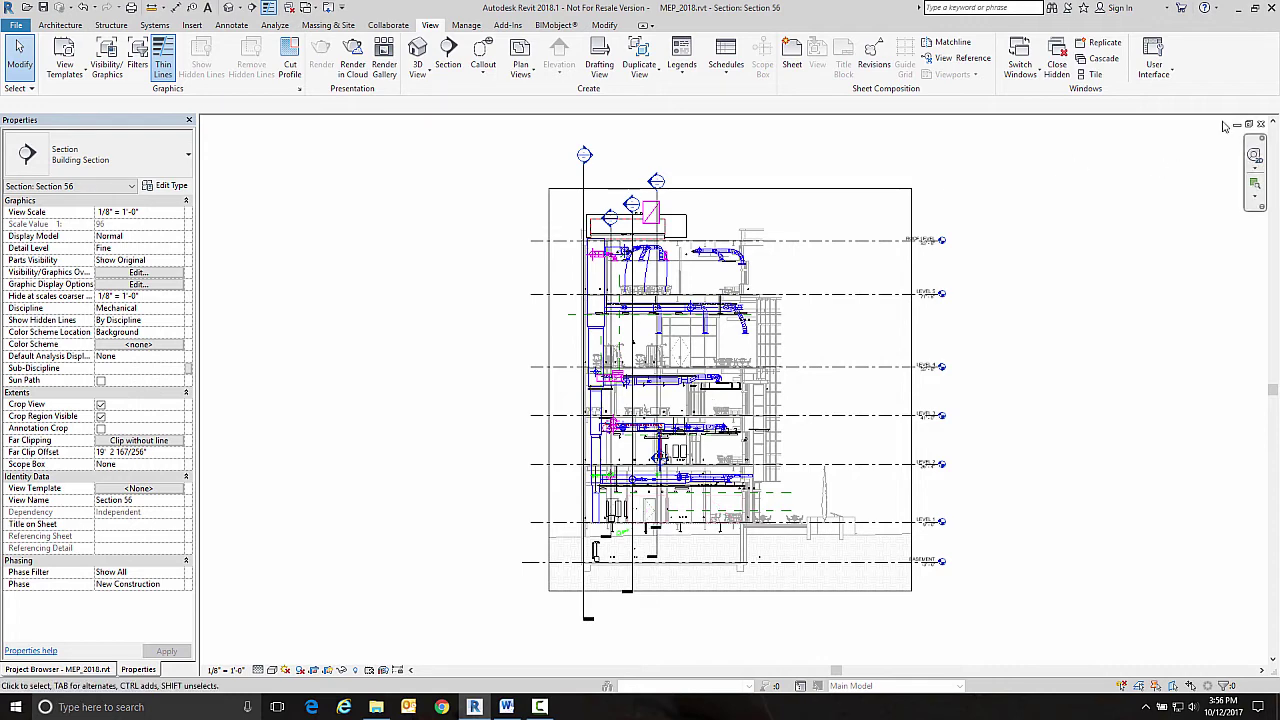
pyautogui.click(1261, 126)
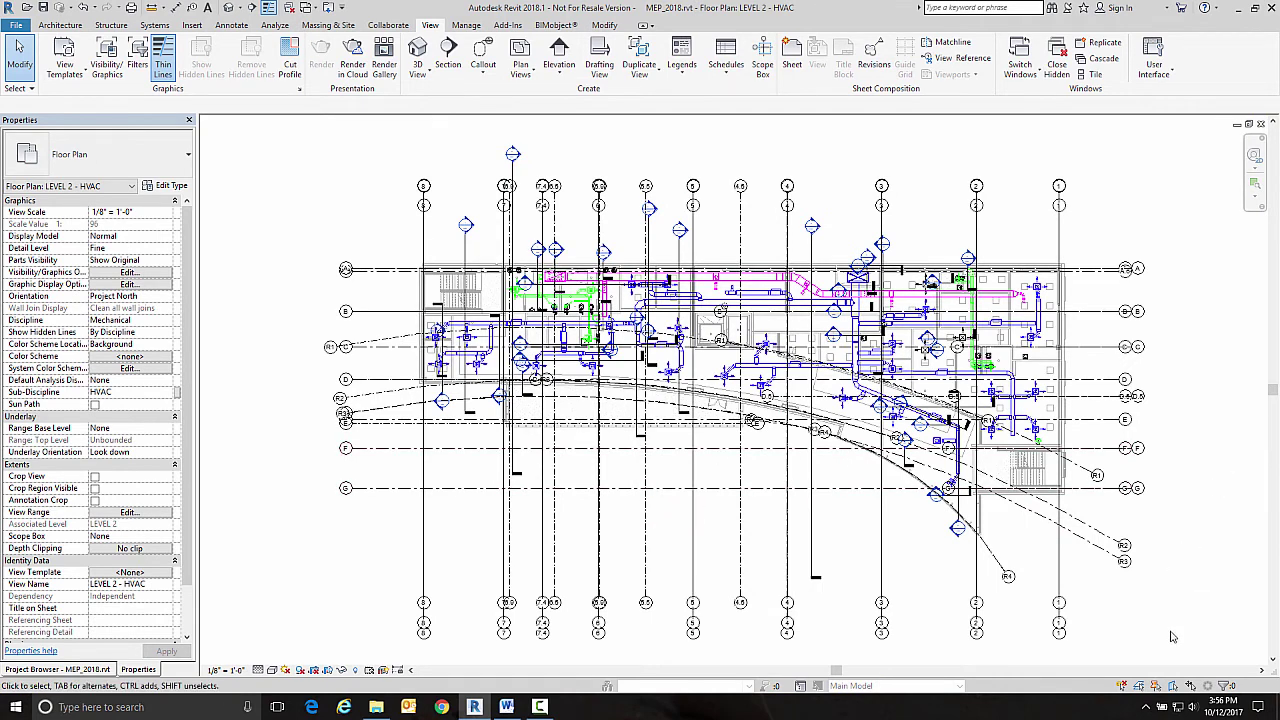
# Crossing-select the whole floor plan and filter the selection down to the ten grids
pyautogui.moveTo(1172, 630); pyautogui.dragTo(1097, 184)
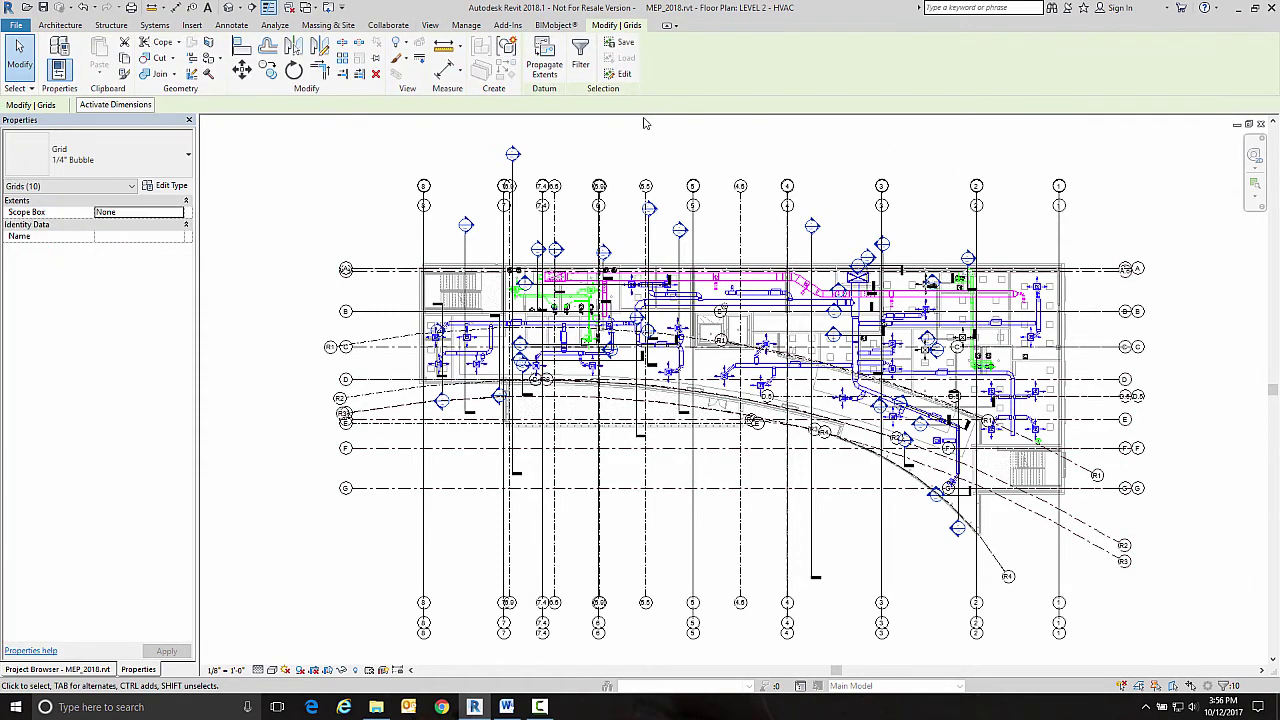
pyautogui.click(580, 58)
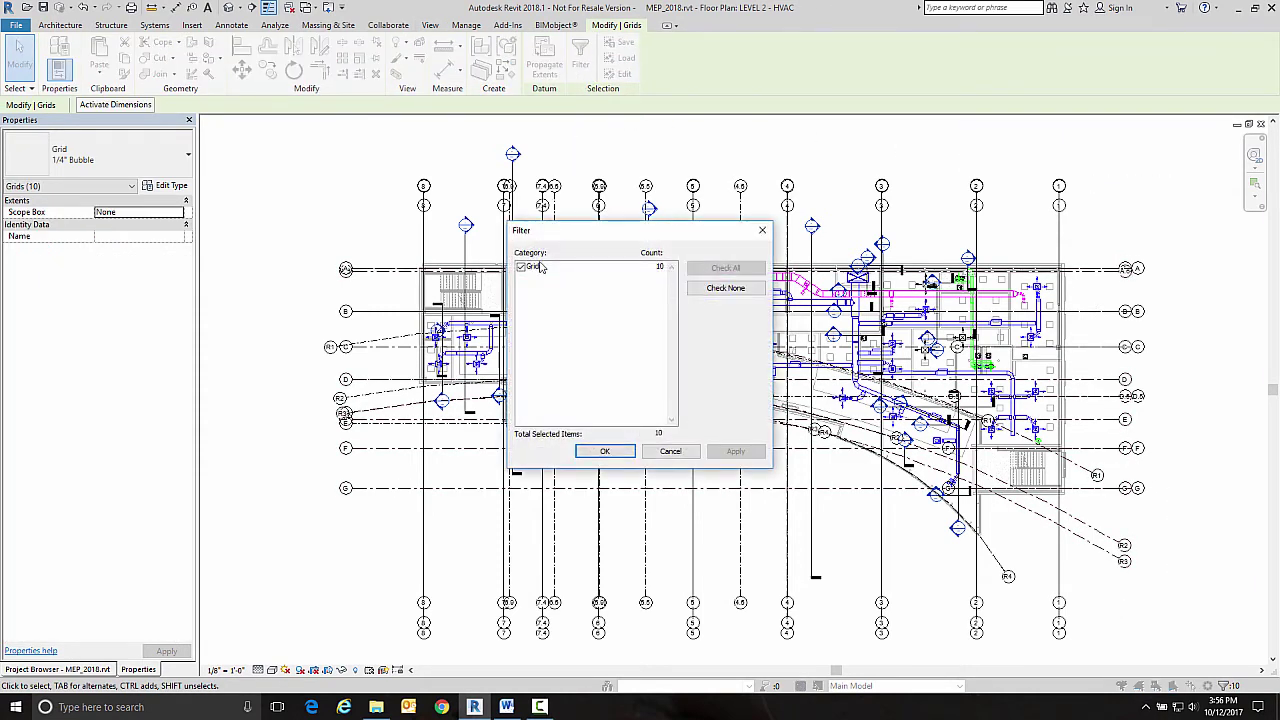
pyautogui.click(600, 450)
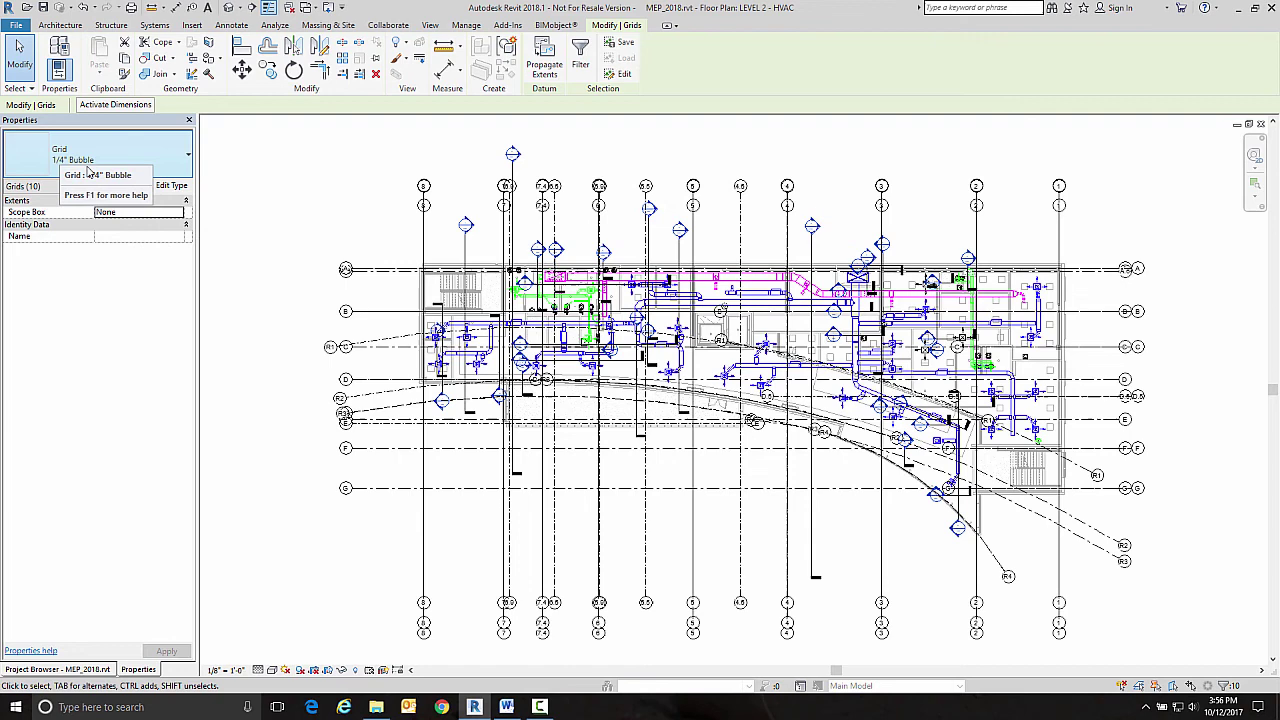
# Duplicate the 1/4" Bubble grid type as 1/4" Bubble MECH and assign it to the ten grids
pyautogui.click(167, 187)
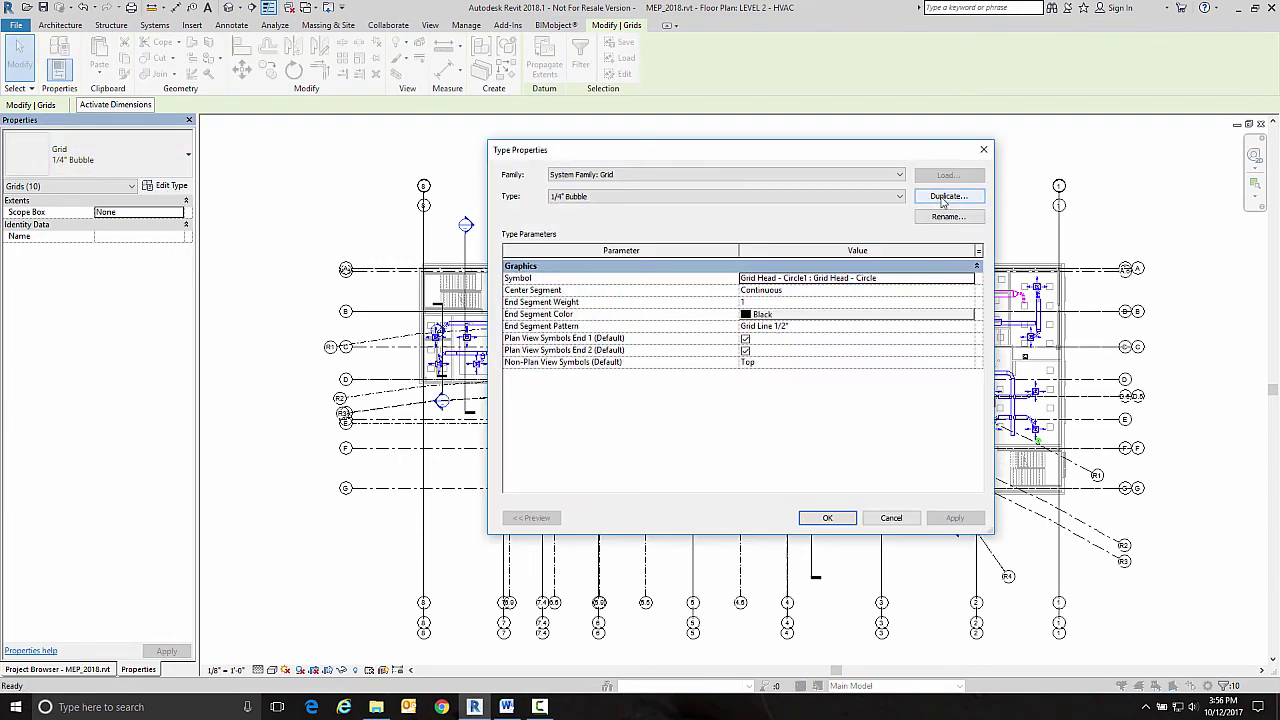
pyautogui.click(942, 198)
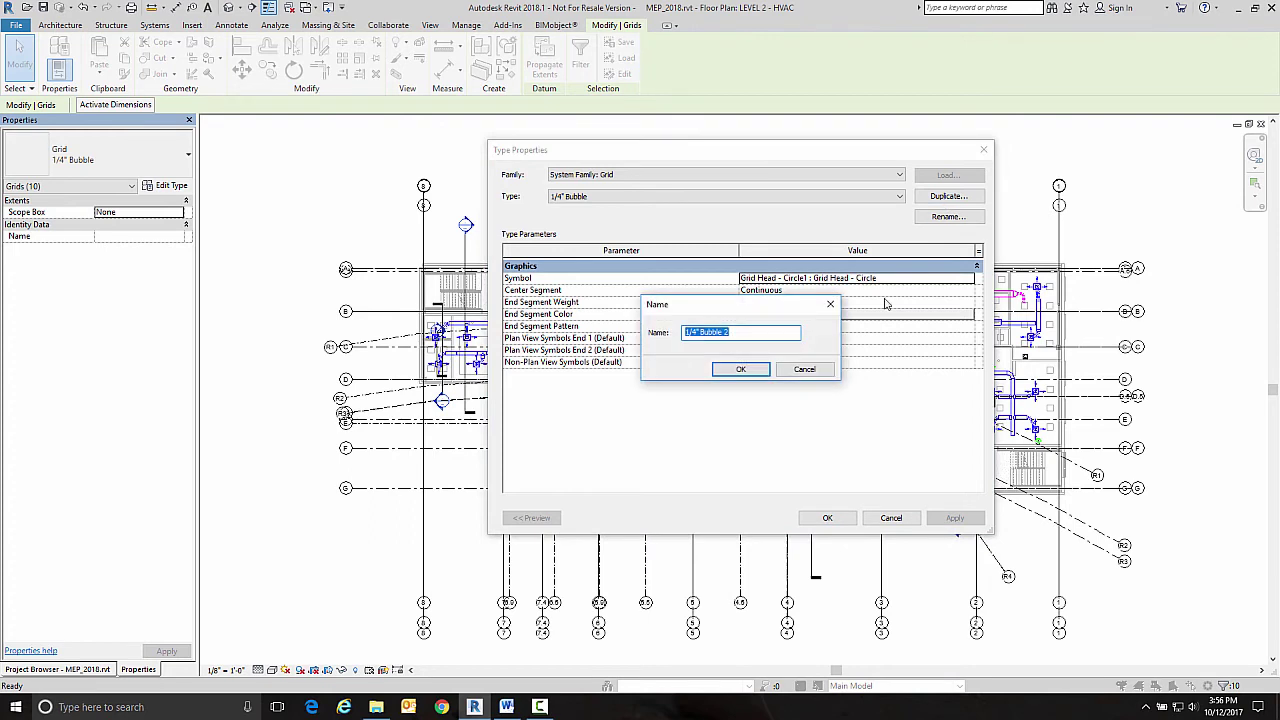
pyautogui.click(725, 332)
pyautogui.doubleClick(727, 332)
pyautogui.write('MECH')
pyautogui.click(736, 369)
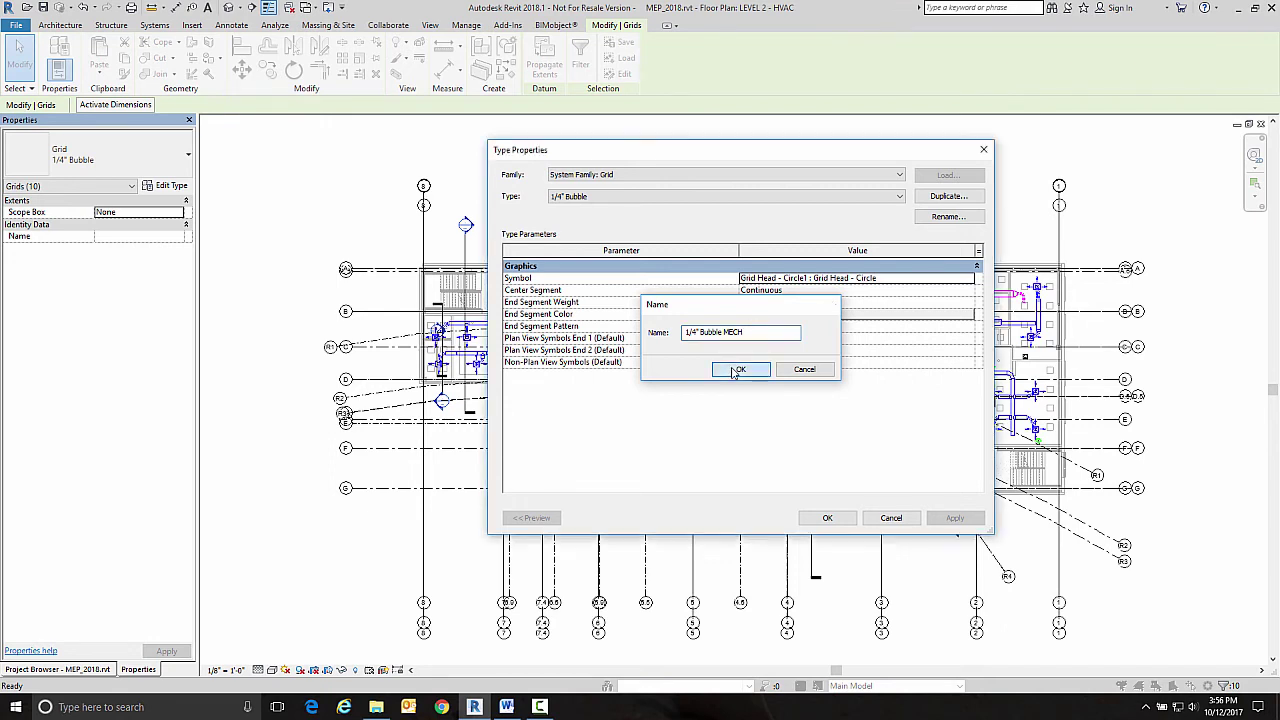
pyautogui.click(826, 517)
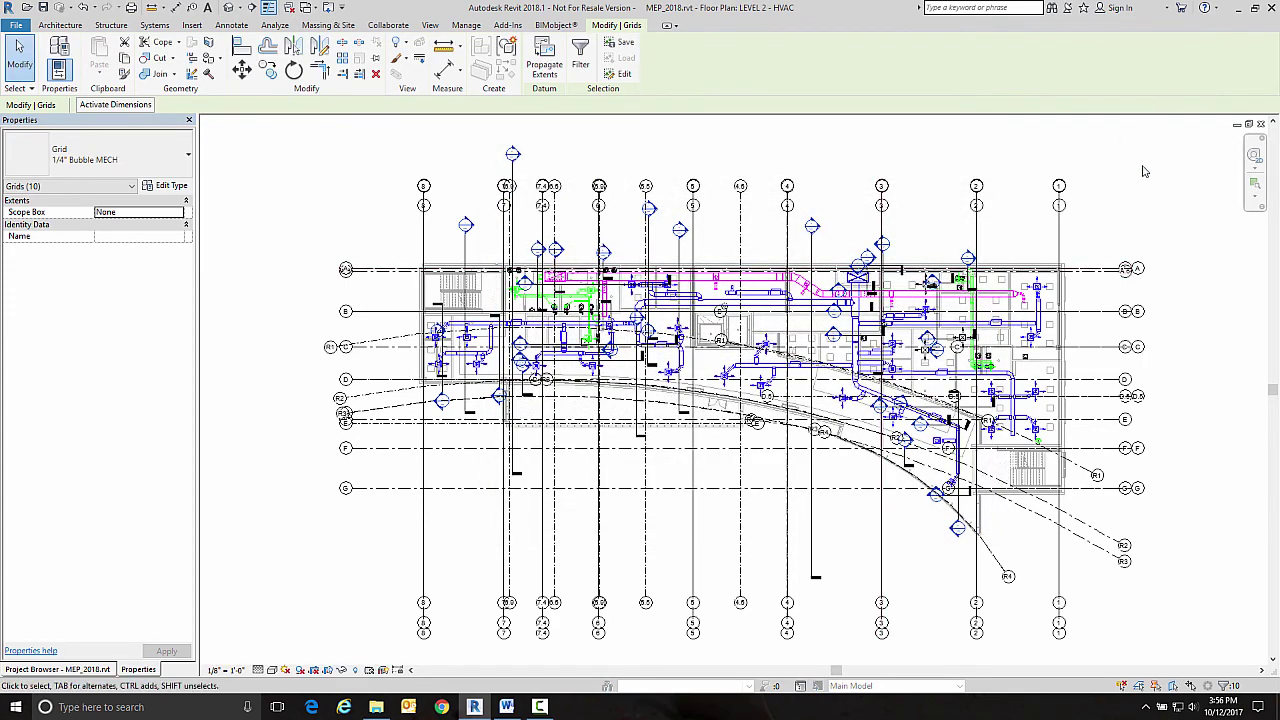
# Retype the remaining nine grids in LEVEL 2 - HVAC from 1/4" Bubble to 1/4" Bubble MECH
pyautogui.moveTo(1116, 225); pyautogui.dragTo(405, 145)
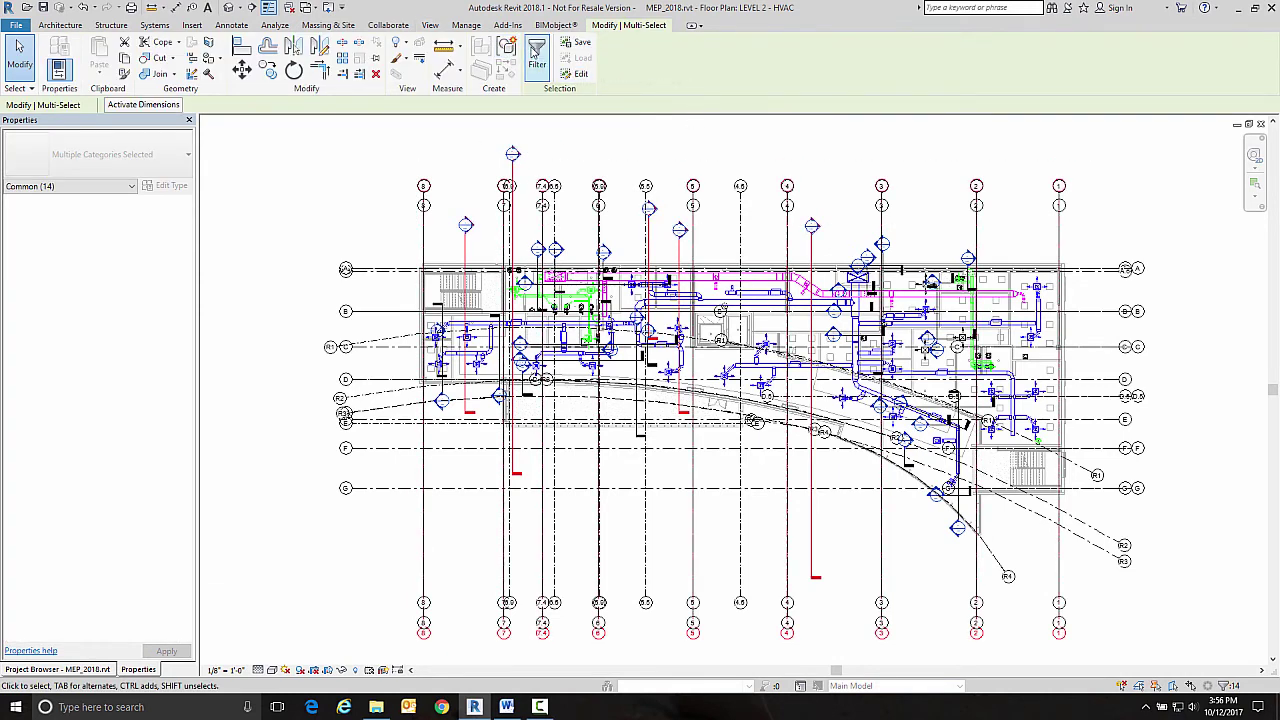
pyautogui.click(536, 52)
pyautogui.click(521, 277)
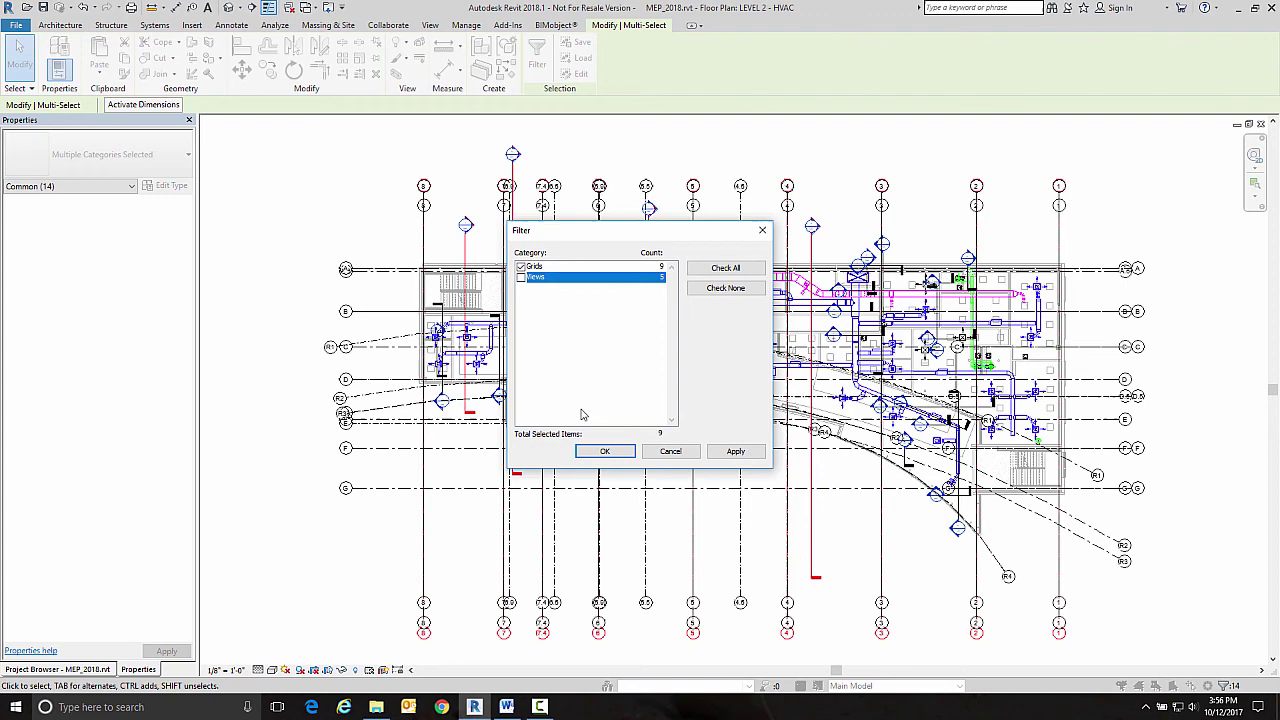
pyautogui.click(604, 452)
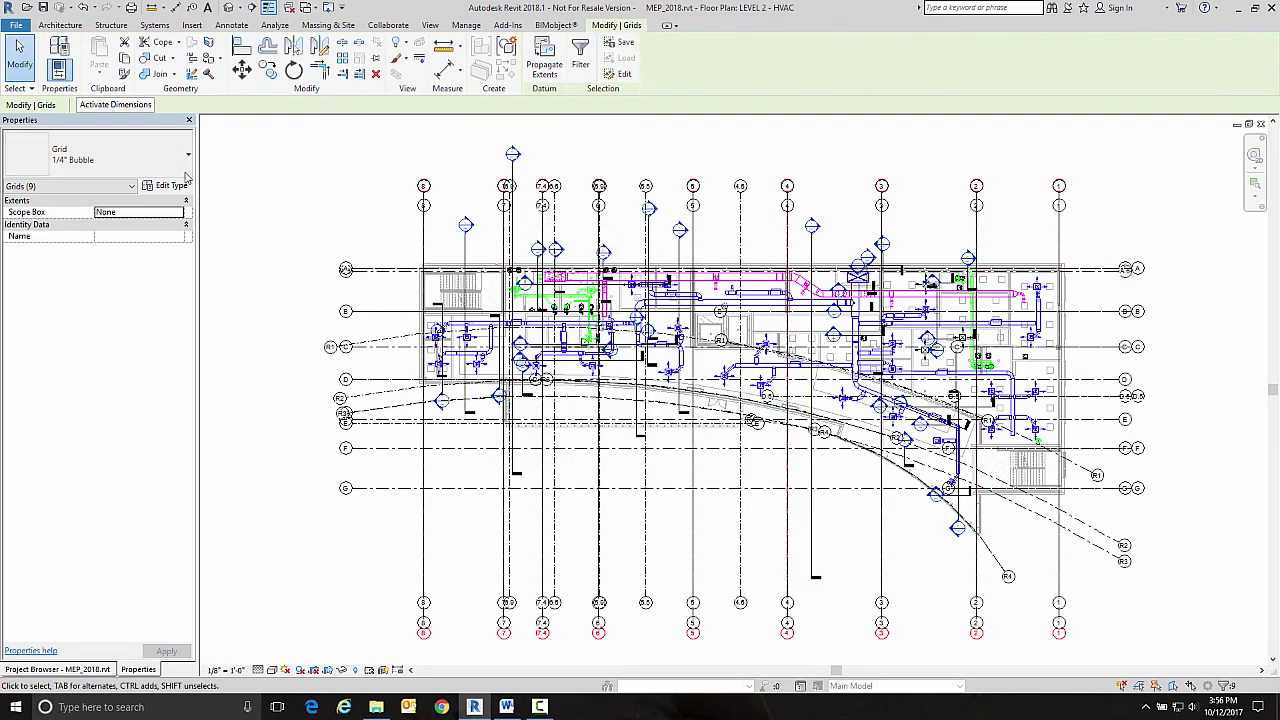
pyautogui.click(163, 155)
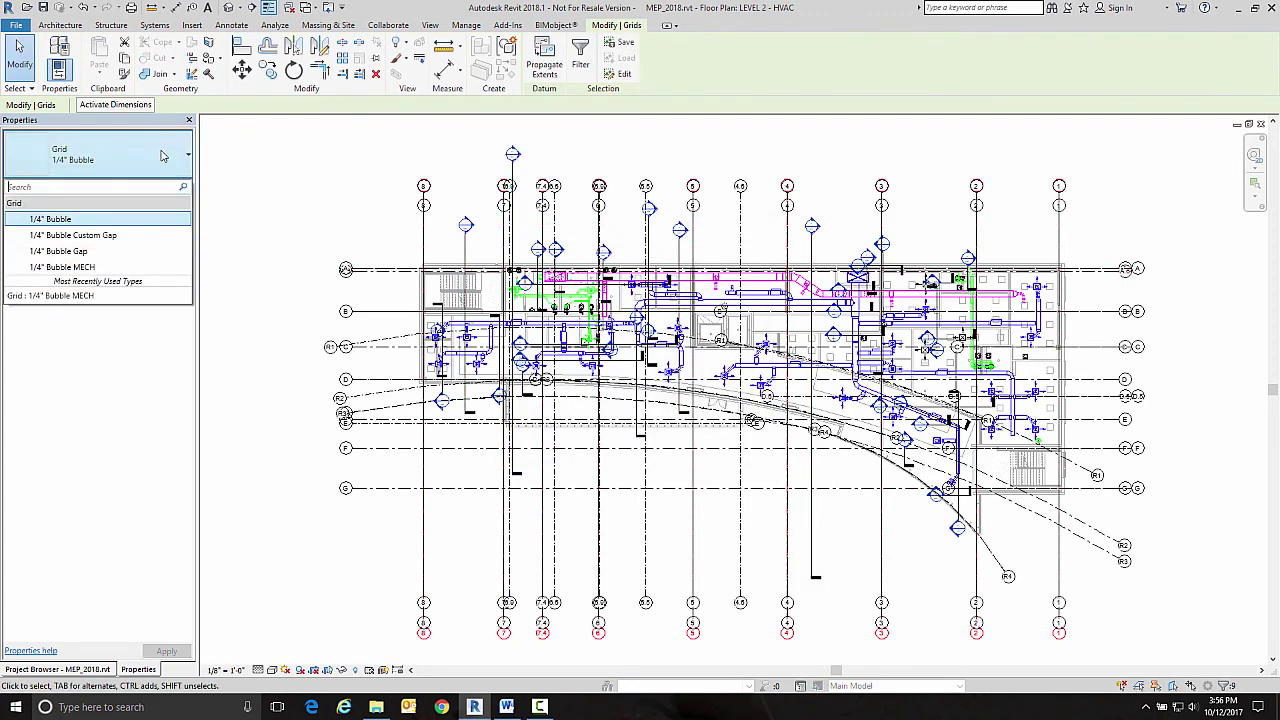
pyautogui.click(91, 267)
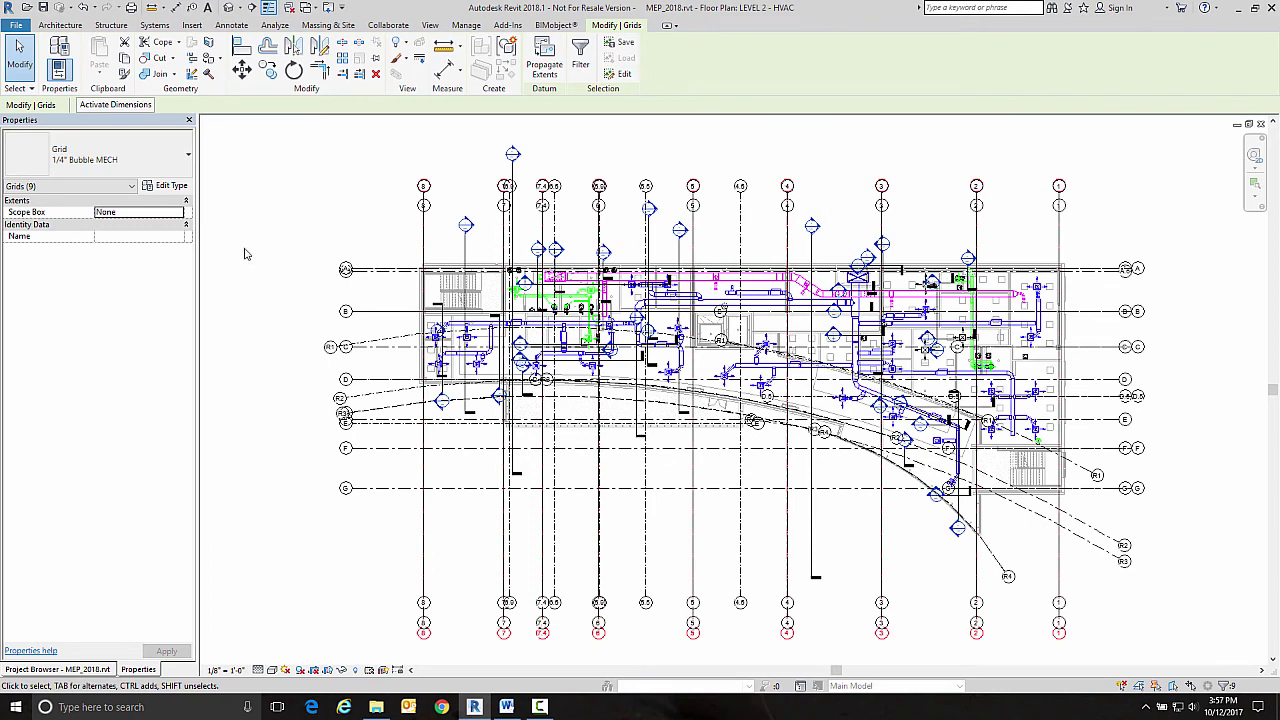
pyautogui.click(245, 254)
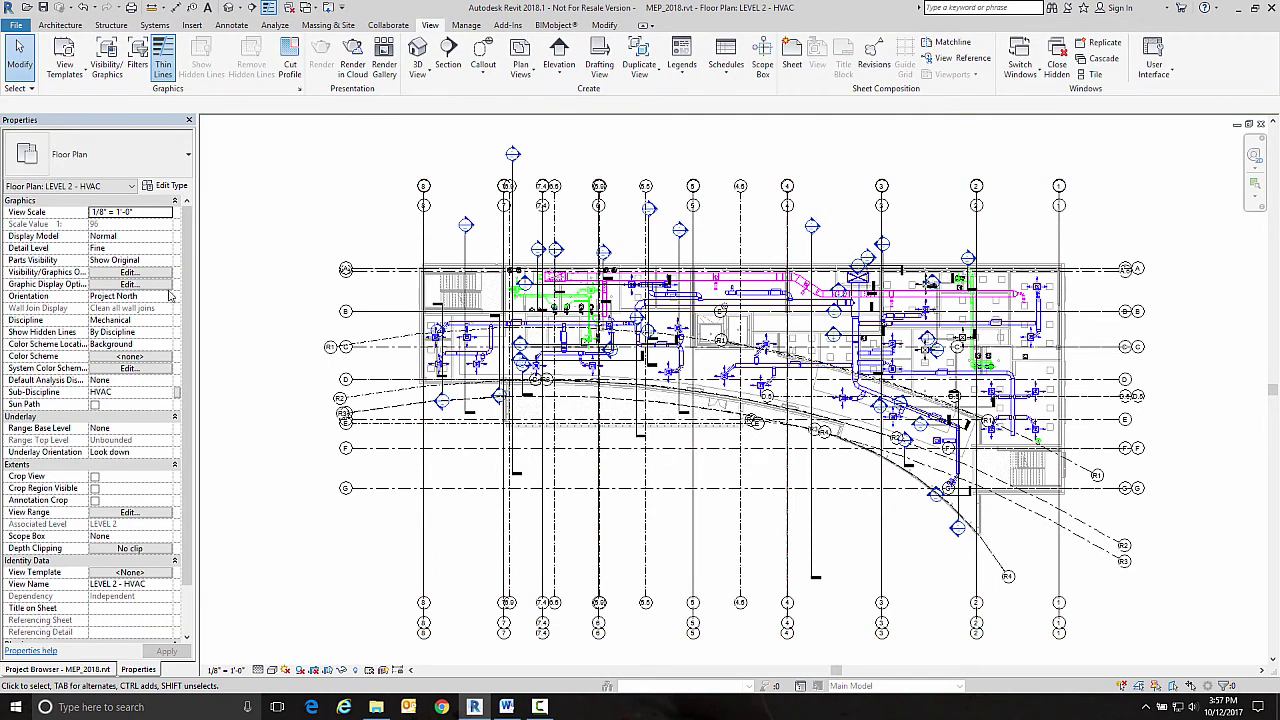
# In LEVEL 2 - HVAC Visibility/Graphic Overrides, add the Grids and Levels filter with Visibility unchecked
pyautogui.click(127, 272)
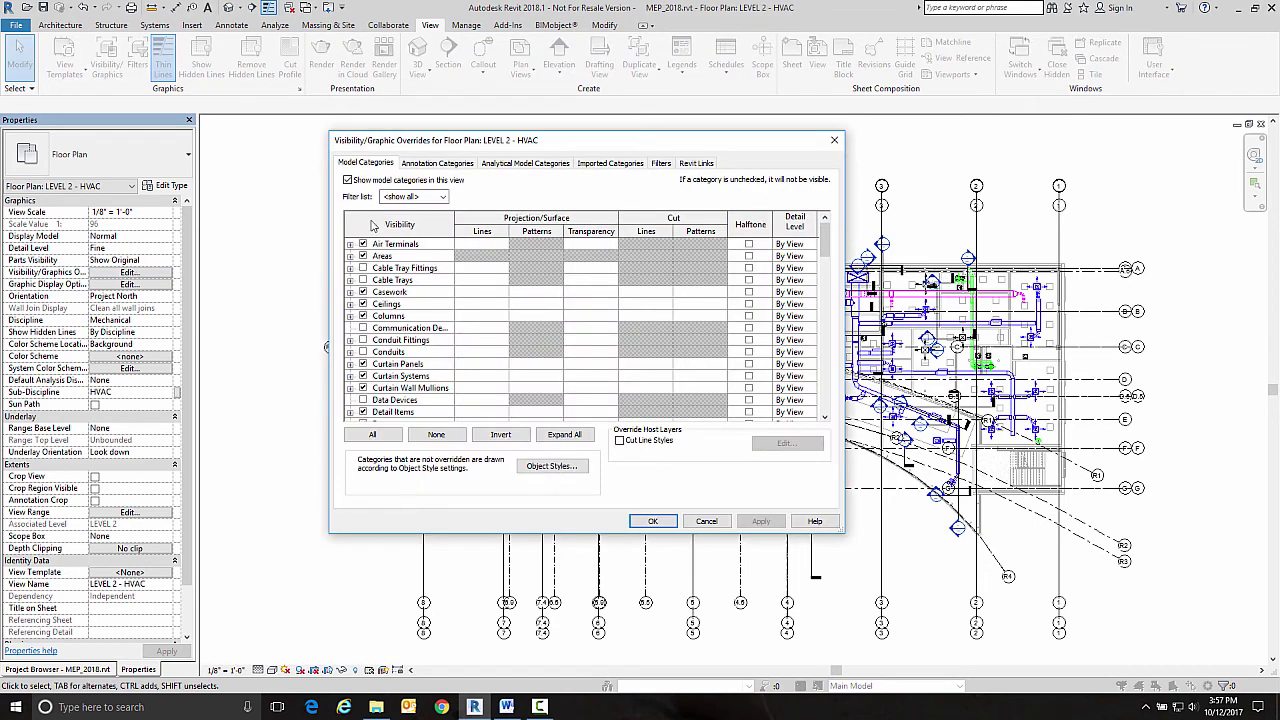
pyautogui.click(661, 164)
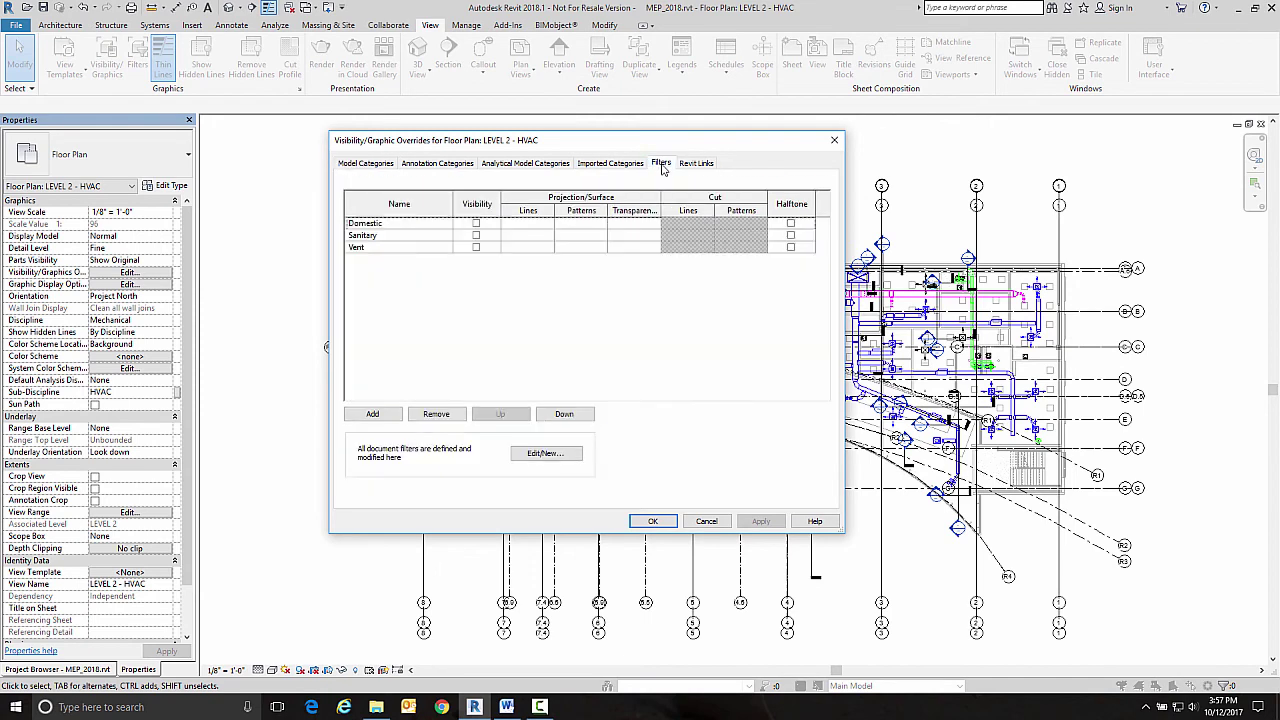
pyautogui.click(372, 413)
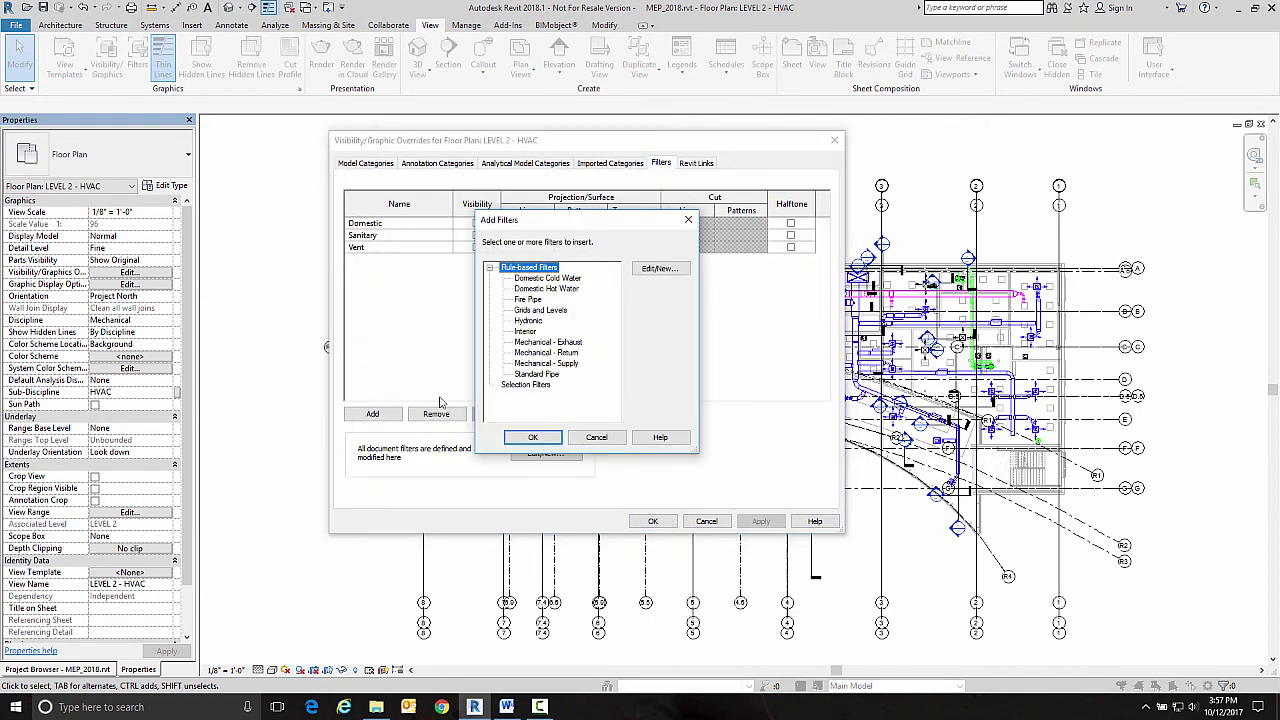
pyautogui.click(542, 311)
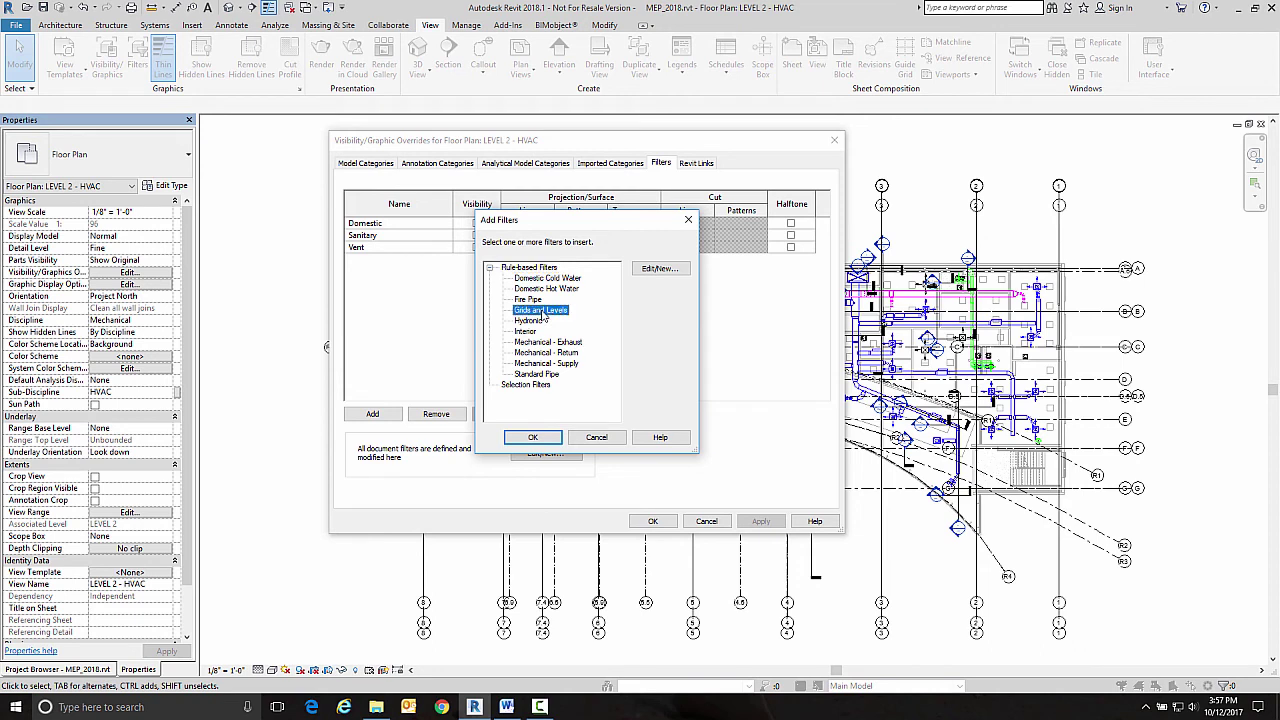
pyautogui.click(532, 438)
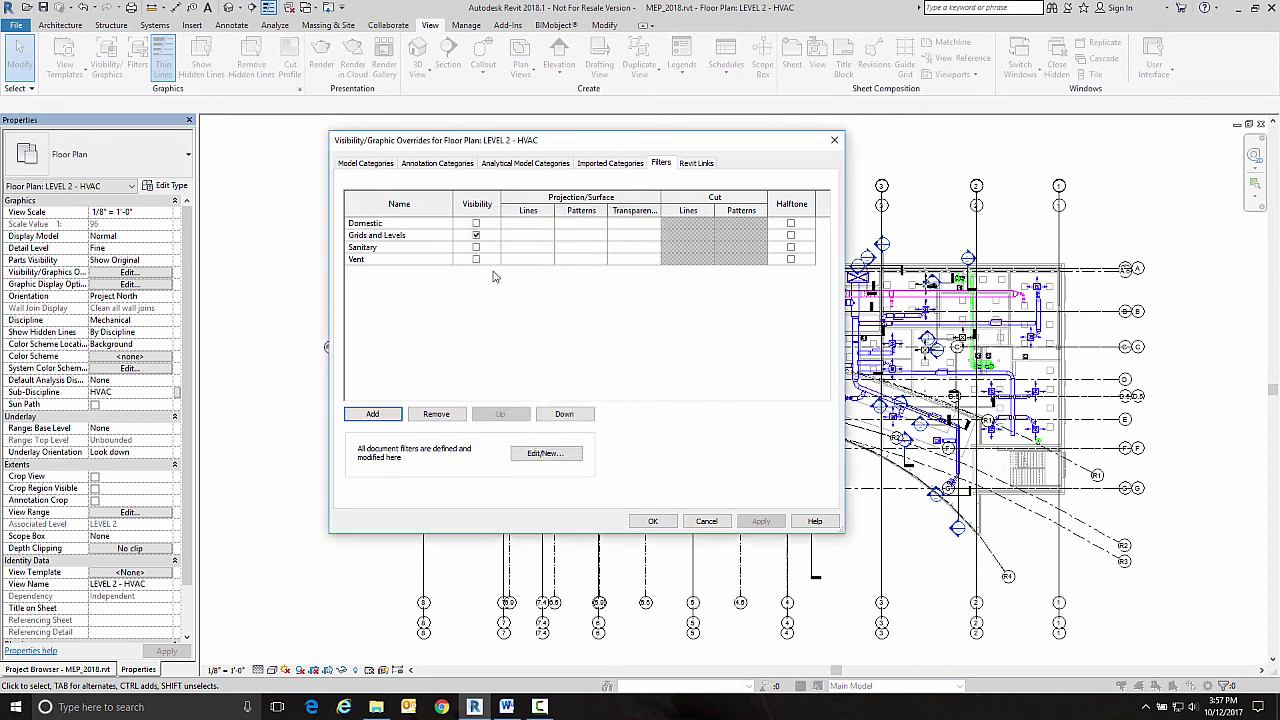
pyautogui.click(476, 235)
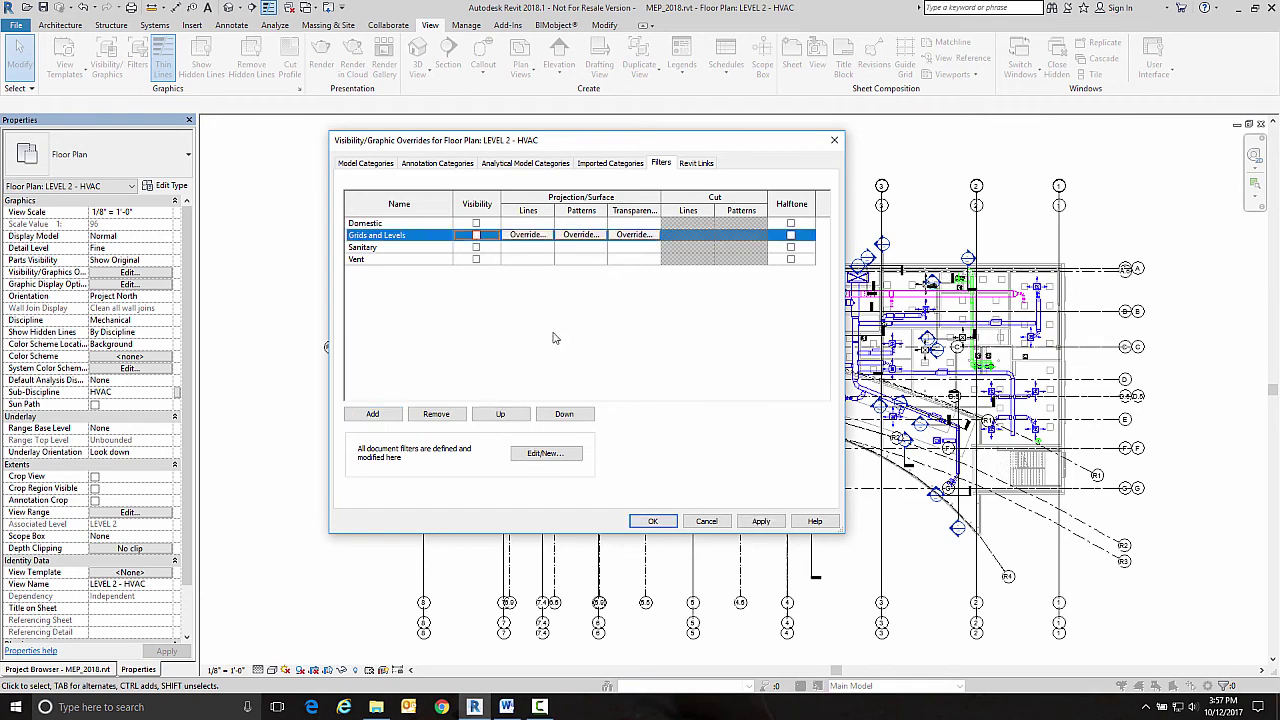
# Confirm the overrides so the Grids and Levels filter hides the non-MECH grids
pyautogui.click(652, 521)
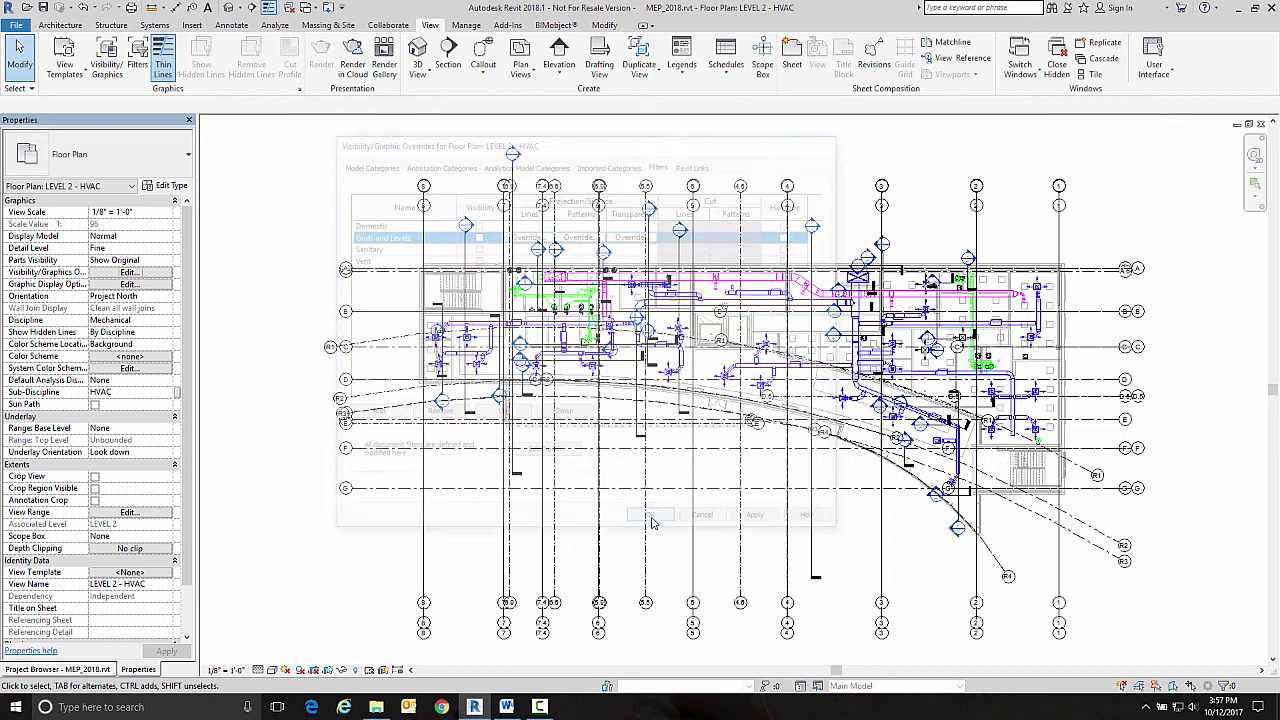